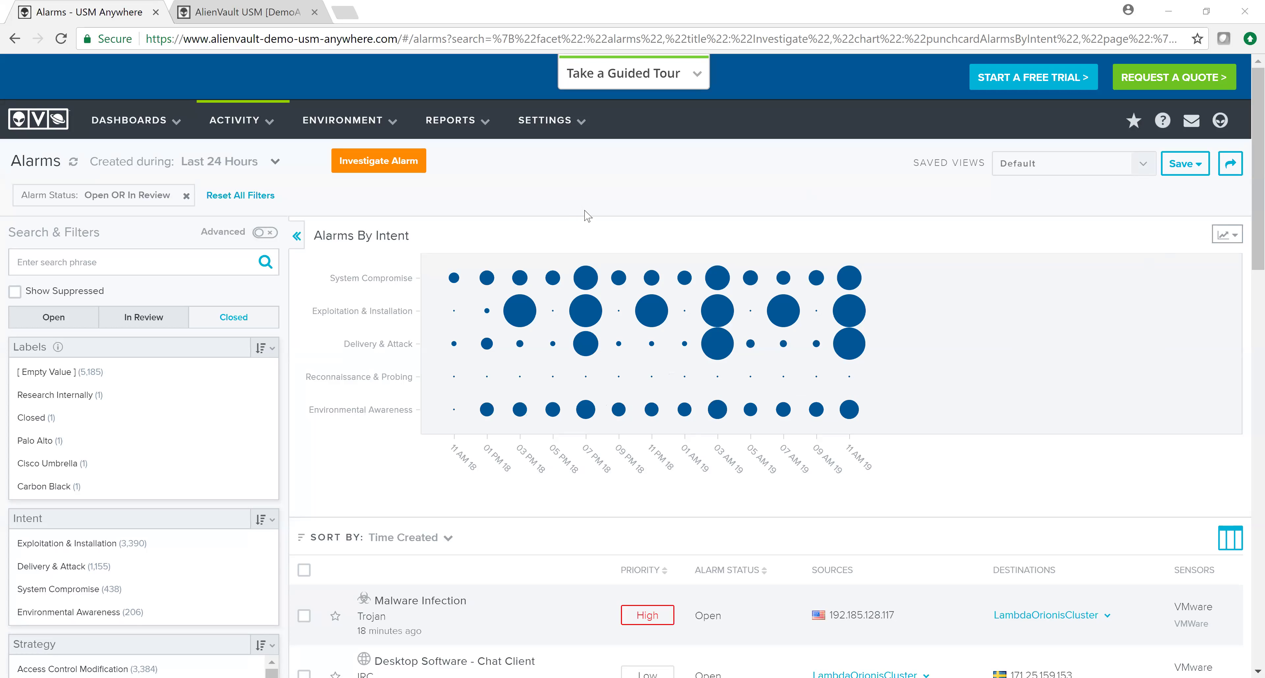
# Reload the Alarms list and filter to the 104 System Compromise alarms from 11 AM, Dec 19.
pyautogui.click(230, 137)
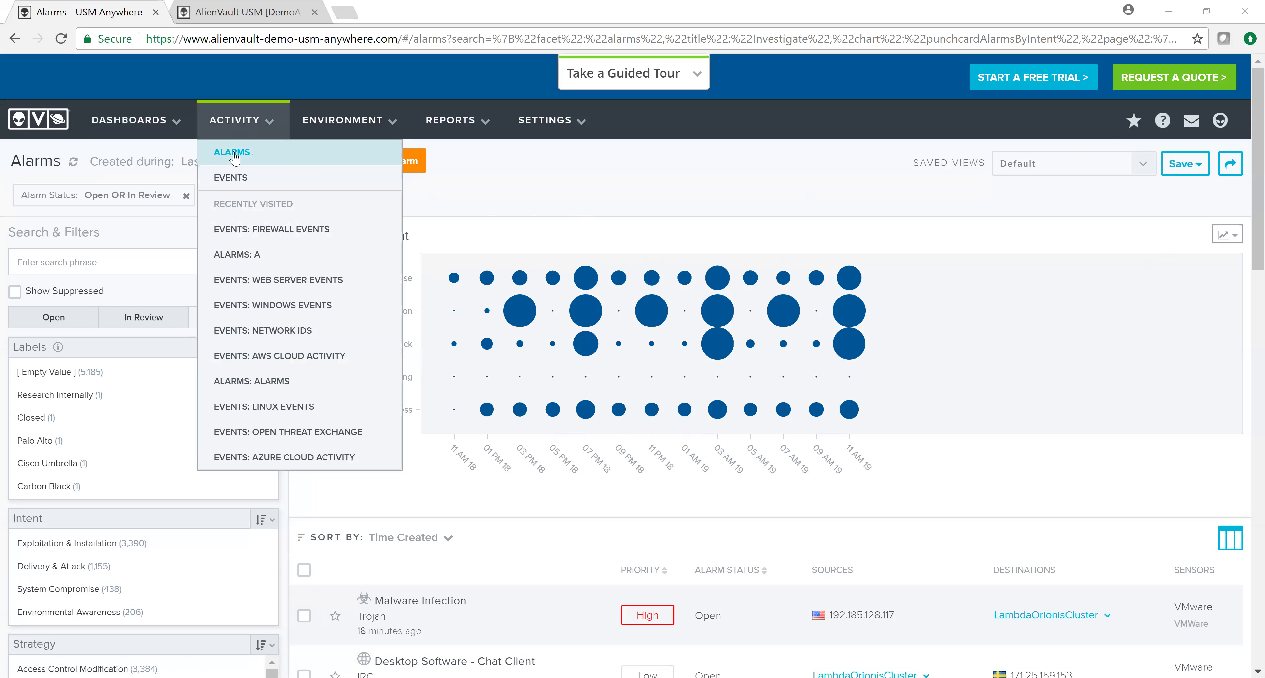
pyautogui.click(231, 151)
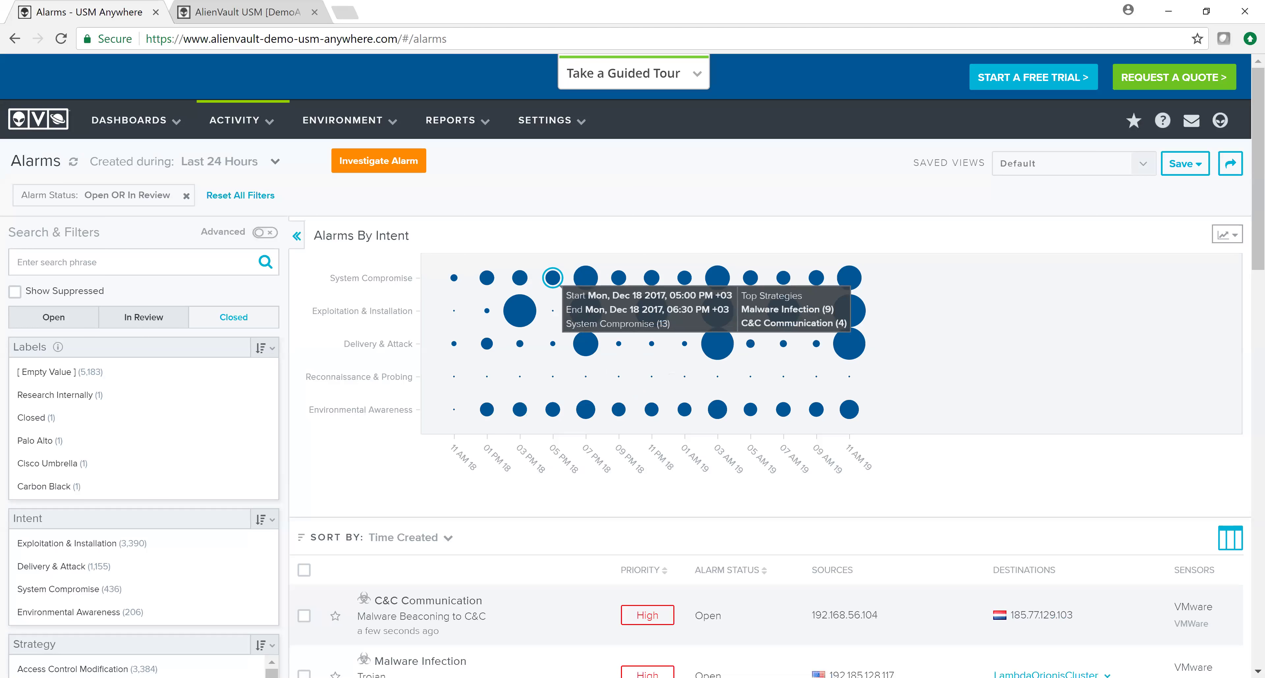
pyautogui.moveTo(520, 408)
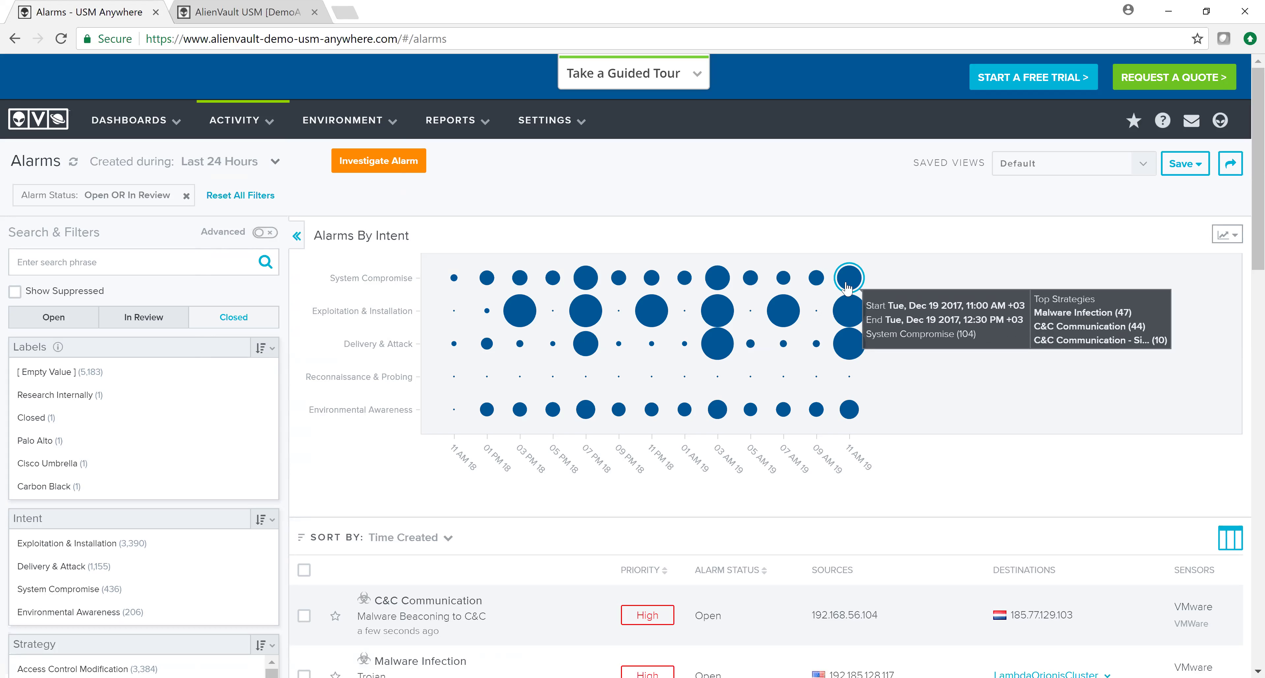
pyautogui.click(848, 277)
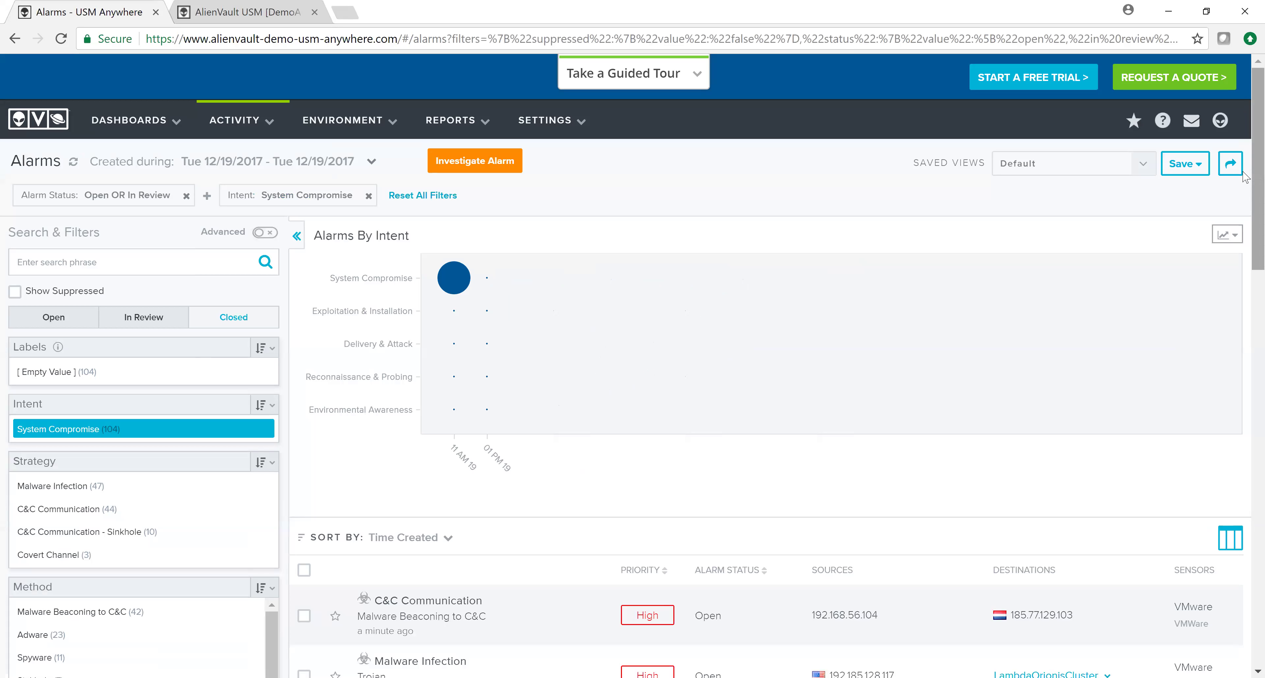
# Open the newest C&C Communication alarm (Win32/Terdot.A, High priority) from the filtered list.
pyautogui.scroll(-2, 1247, 278)
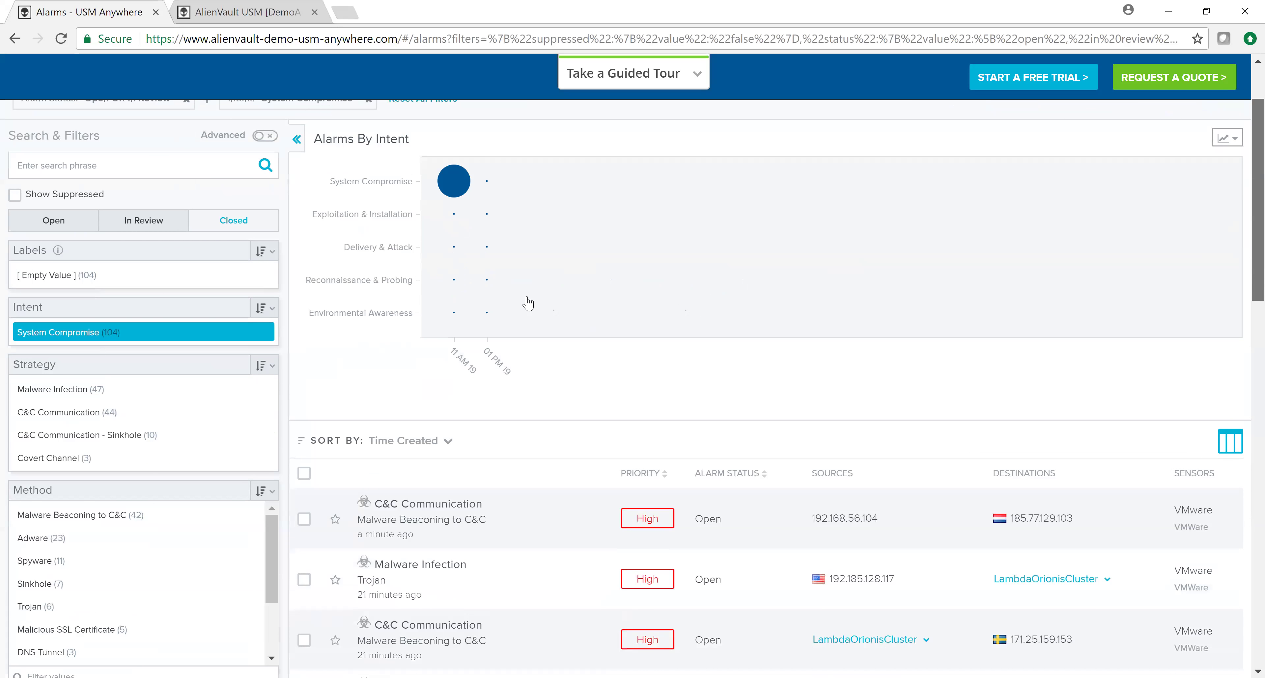
pyautogui.scroll(-4, 527, 303)
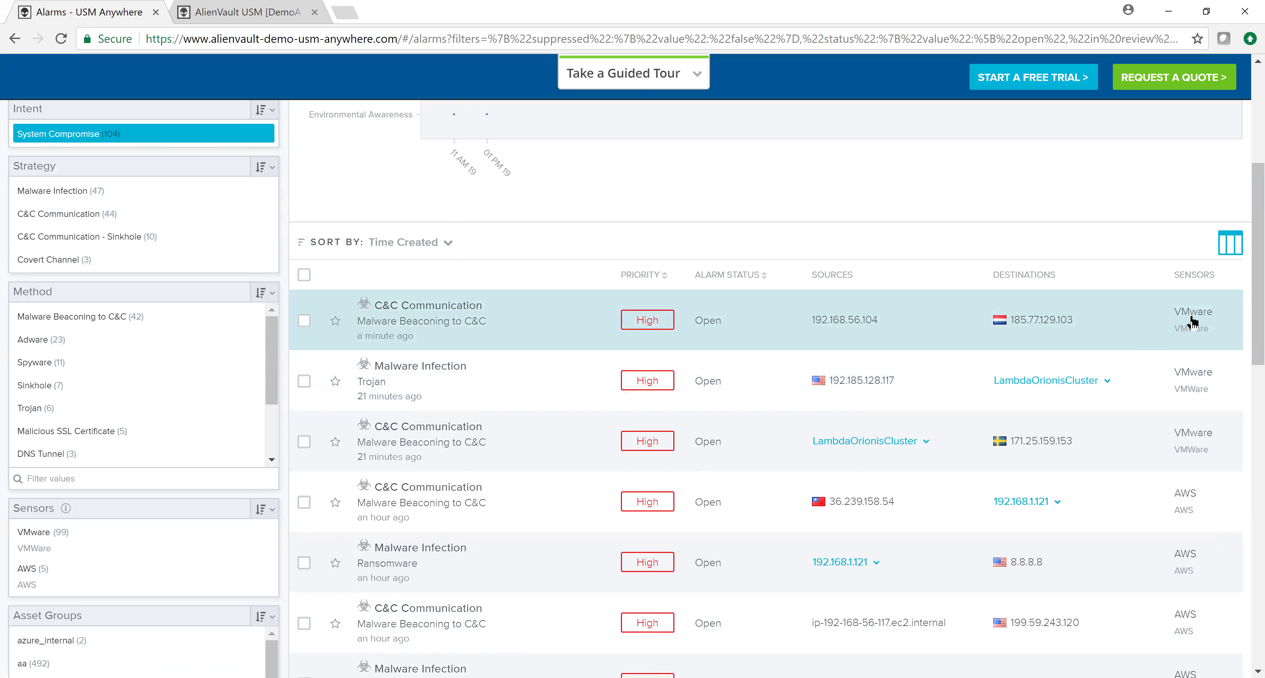
pyautogui.click(1153, 334)
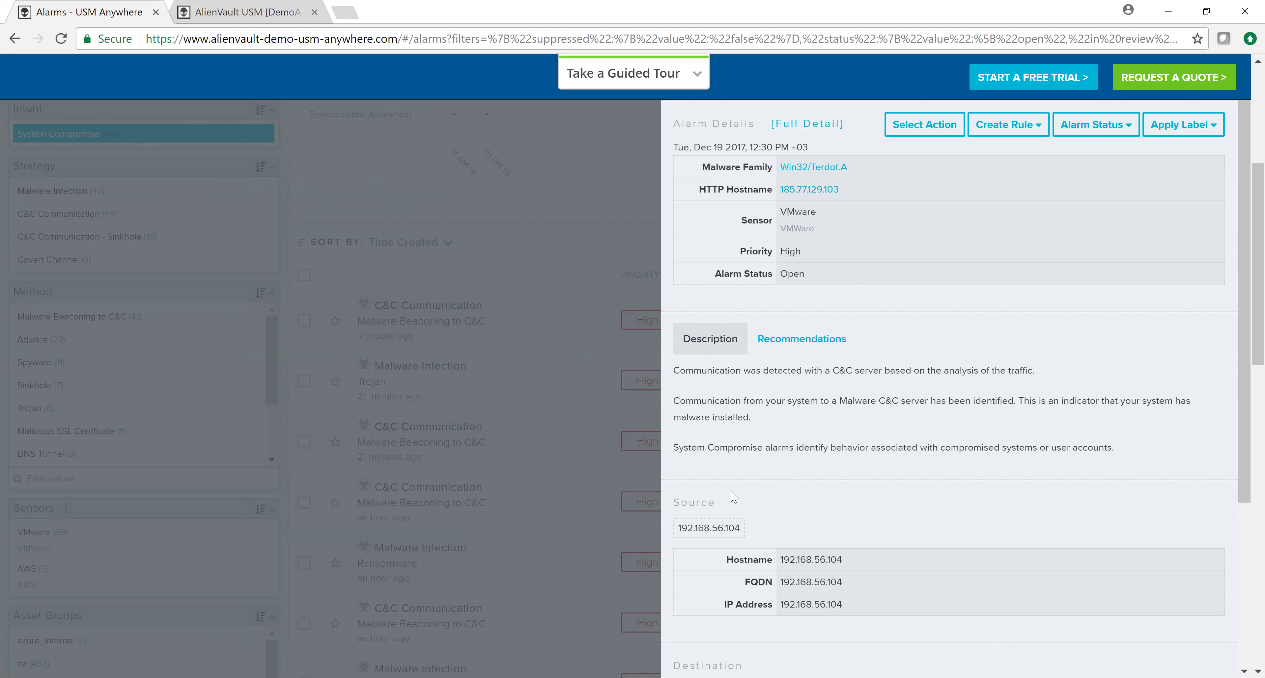
# Review the alarm's Recommendations and open its associated ETPRO TROJAN Win32/Terdot.A / Zloader Checkin event.
pyautogui.click(784, 341)
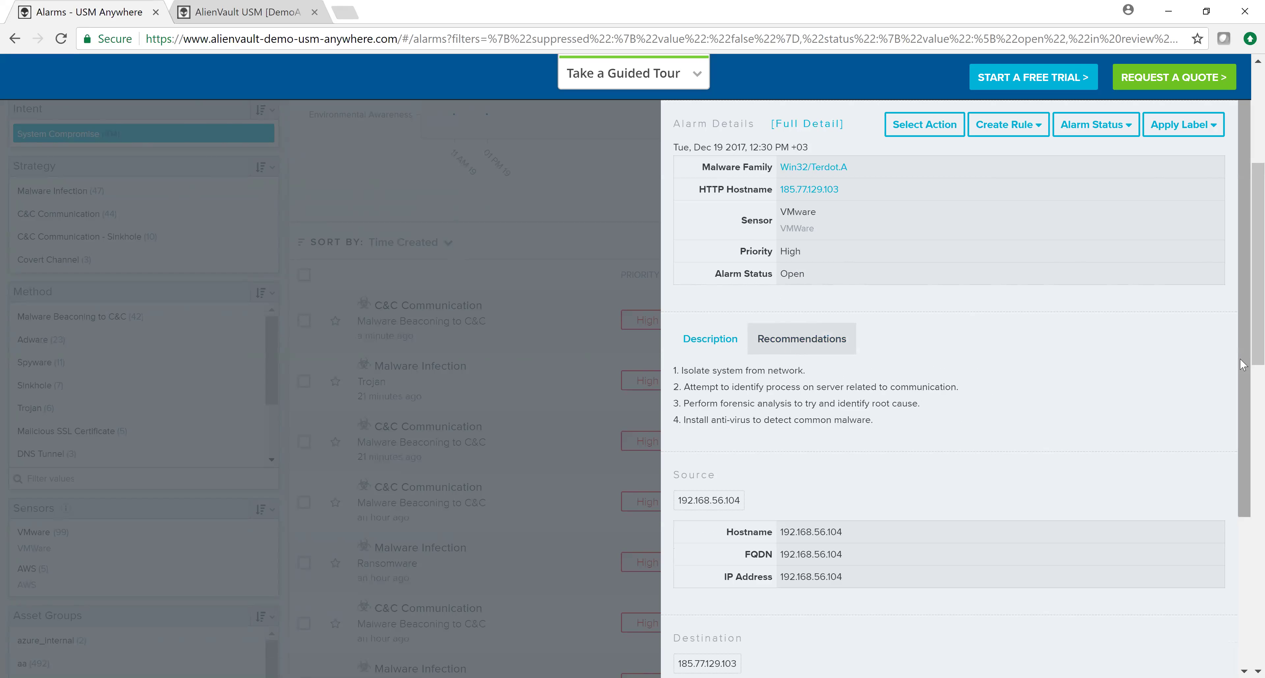
pyautogui.moveTo(1246, 416); pyautogui.dragTo(1246, 599)
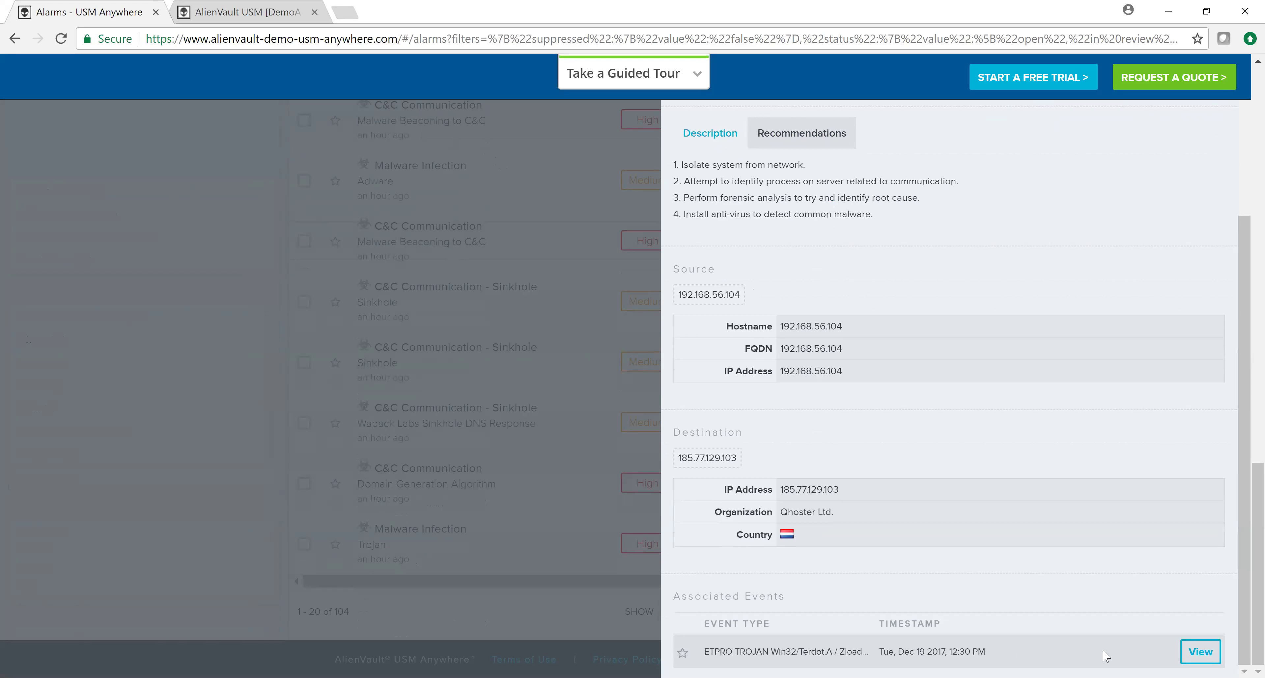
pyautogui.click(1199, 652)
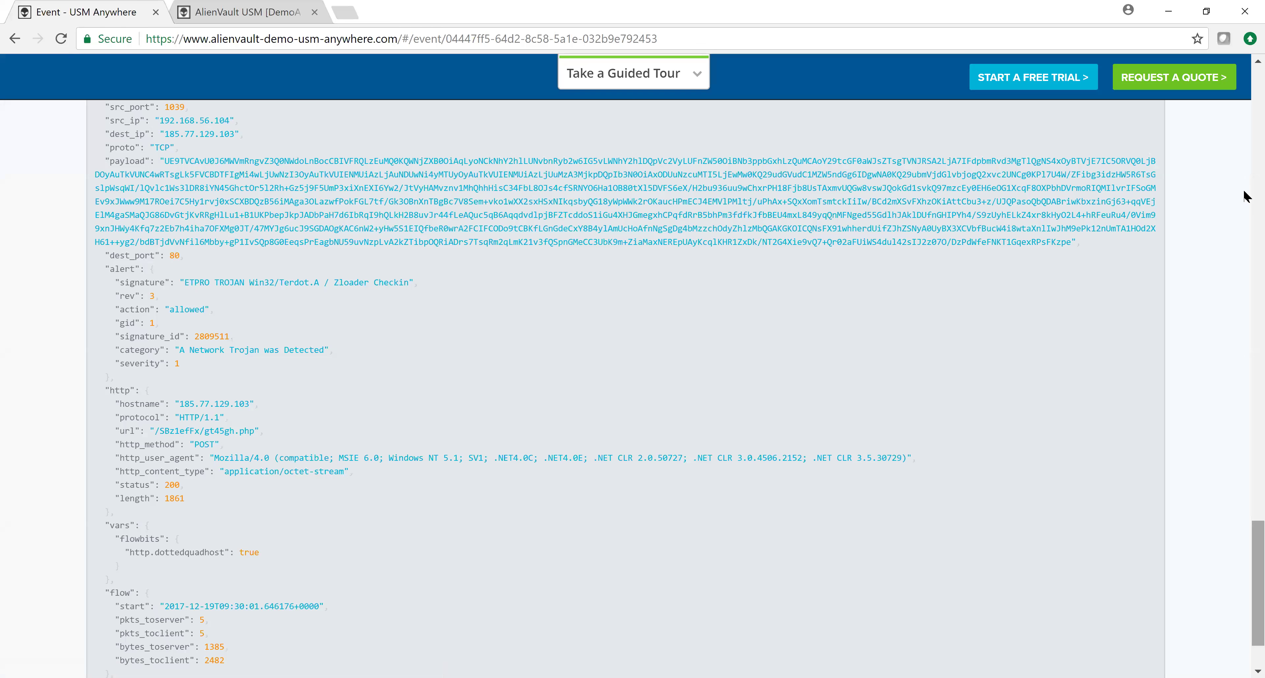
# Scroll through the Zloader Checkin event details down to the Payload section.
pyautogui.scroll(5, 1245, 181)
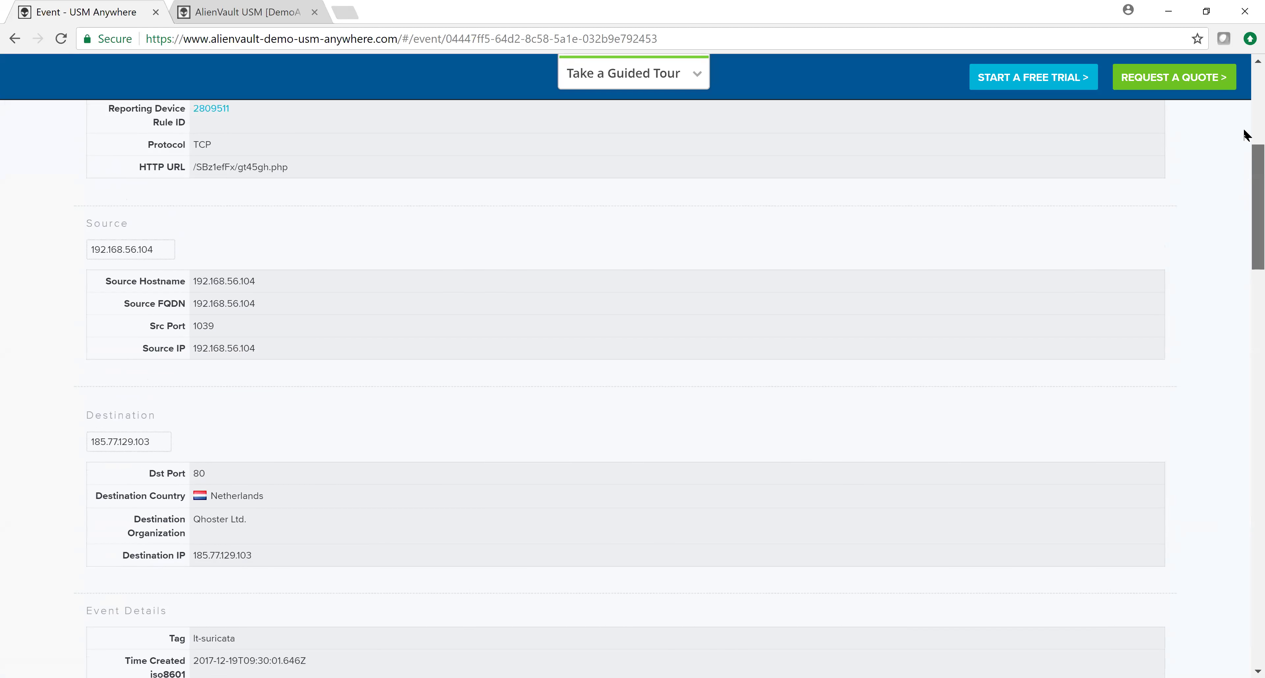
pyautogui.scroll(3, 1244, 76)
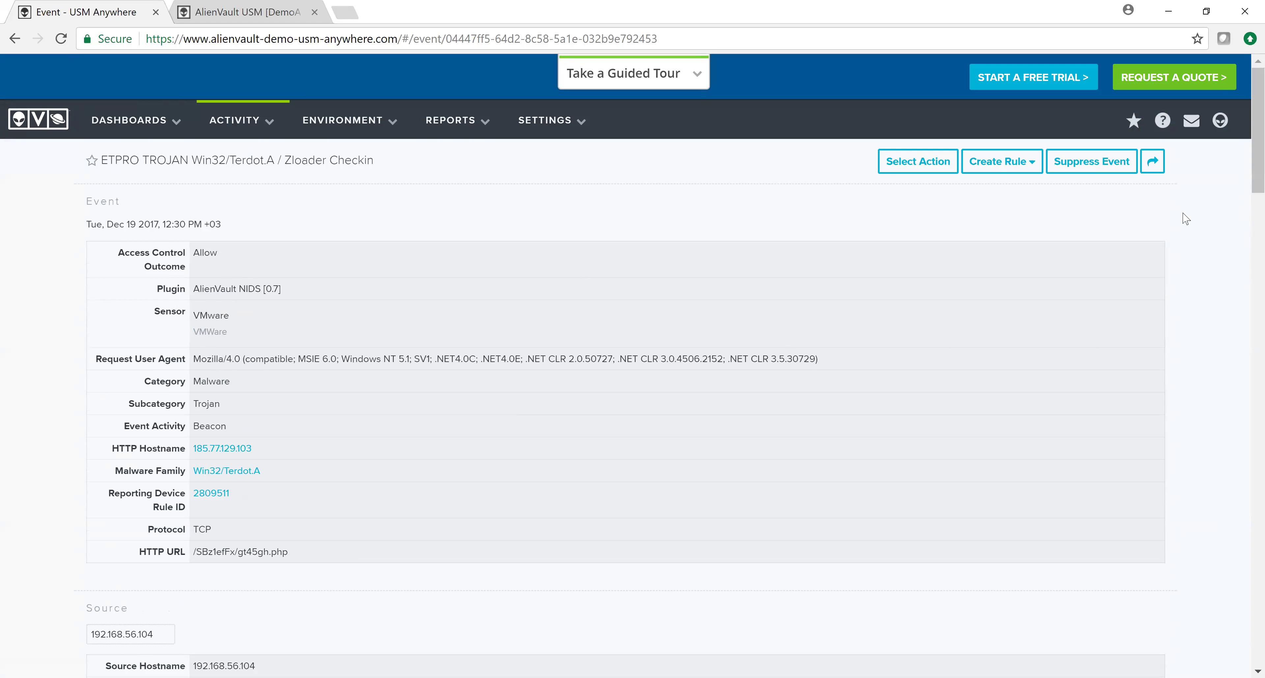
pyautogui.scroll(-6, 1245, 196)
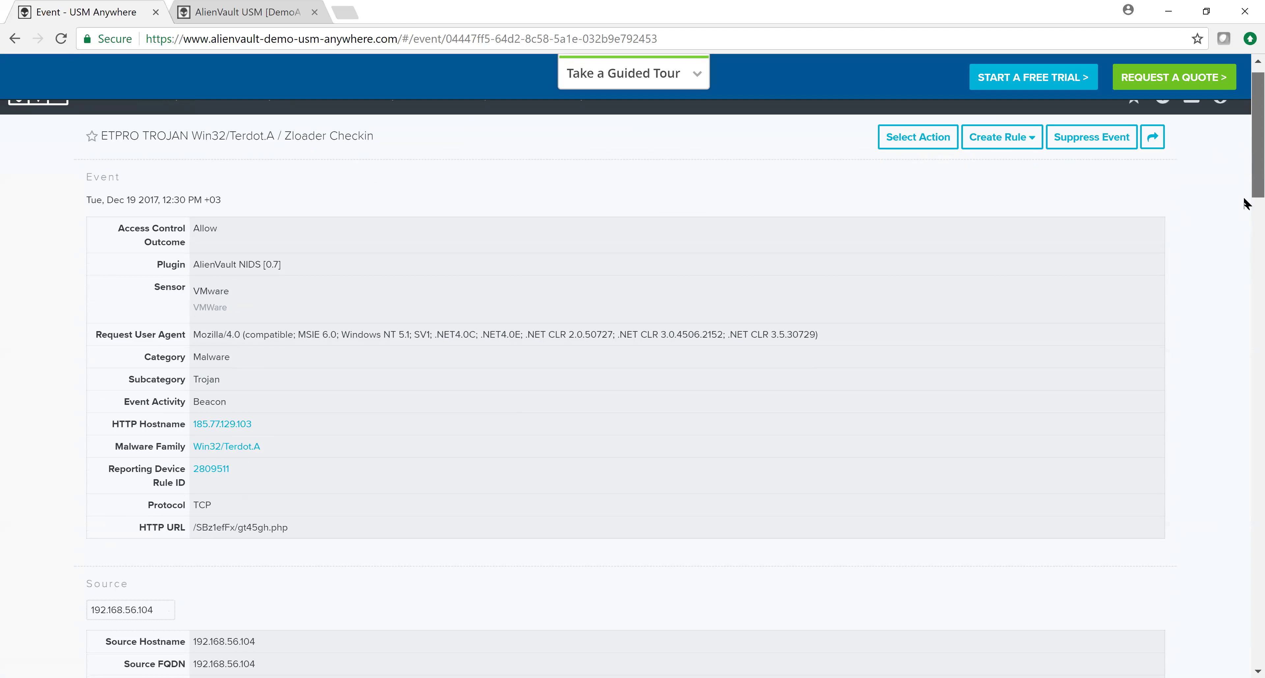
pyautogui.scroll(-15, 1245, 334)
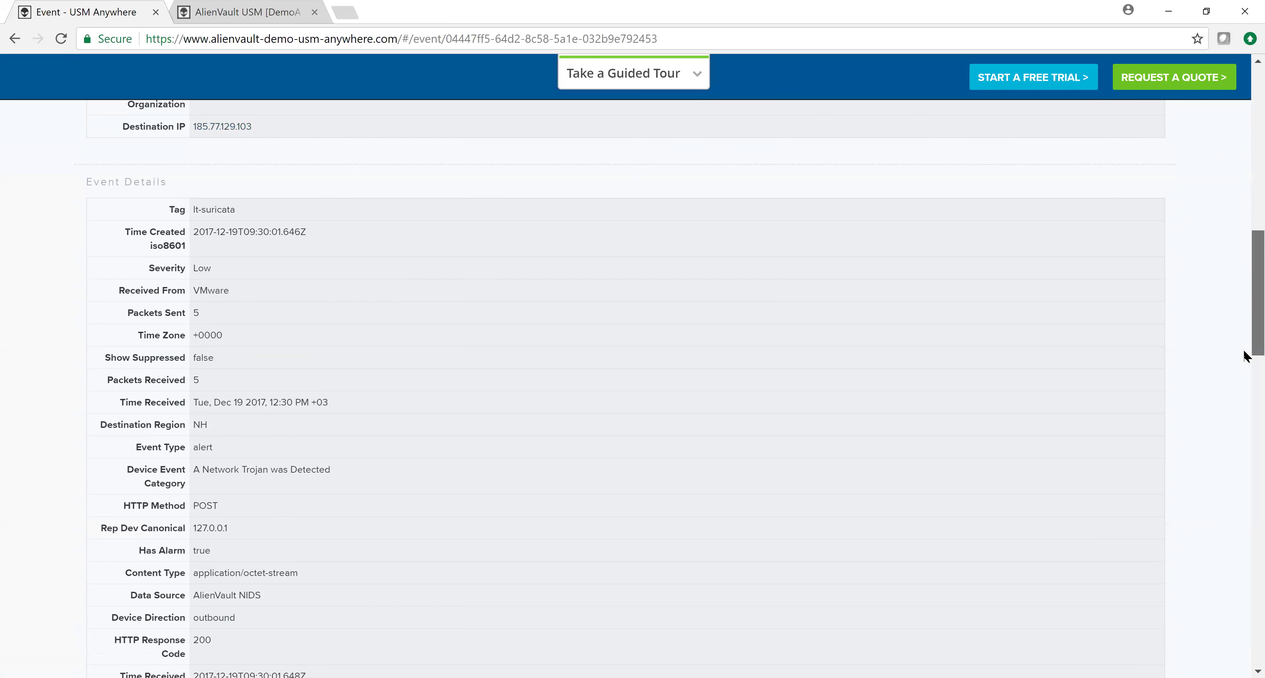
pyautogui.scroll(-1, 1246, 358)
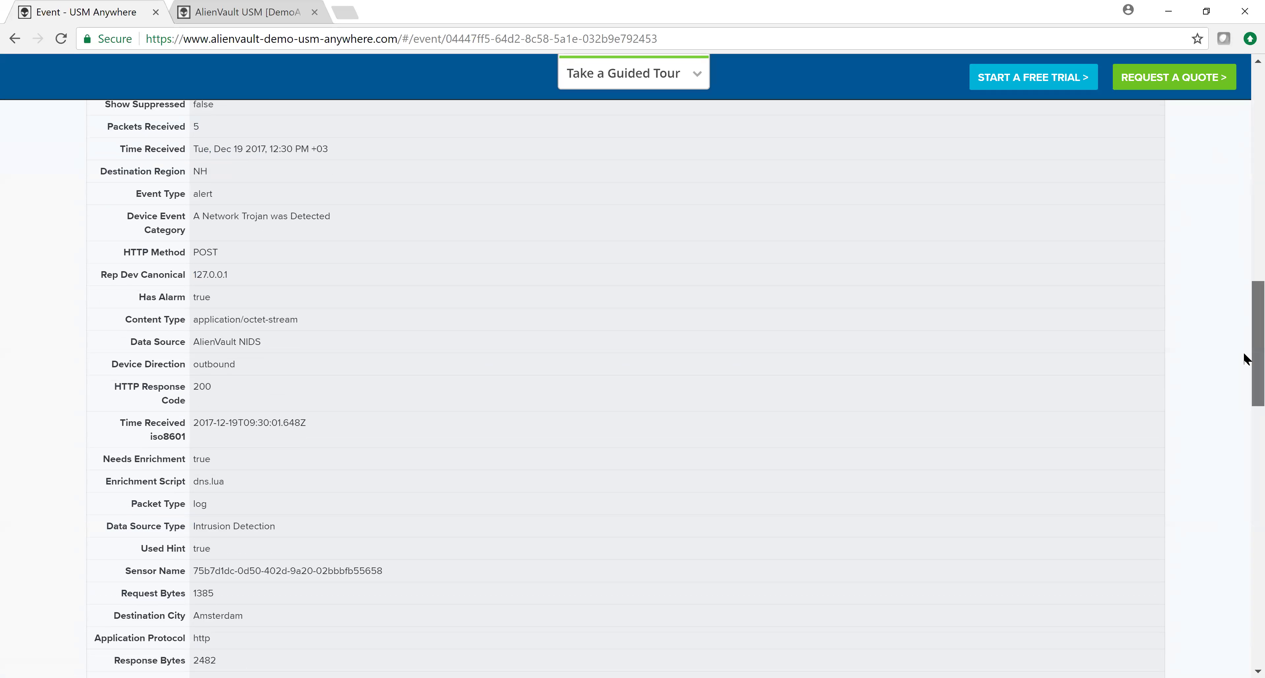
pyautogui.scroll(-2, 1244, 376)
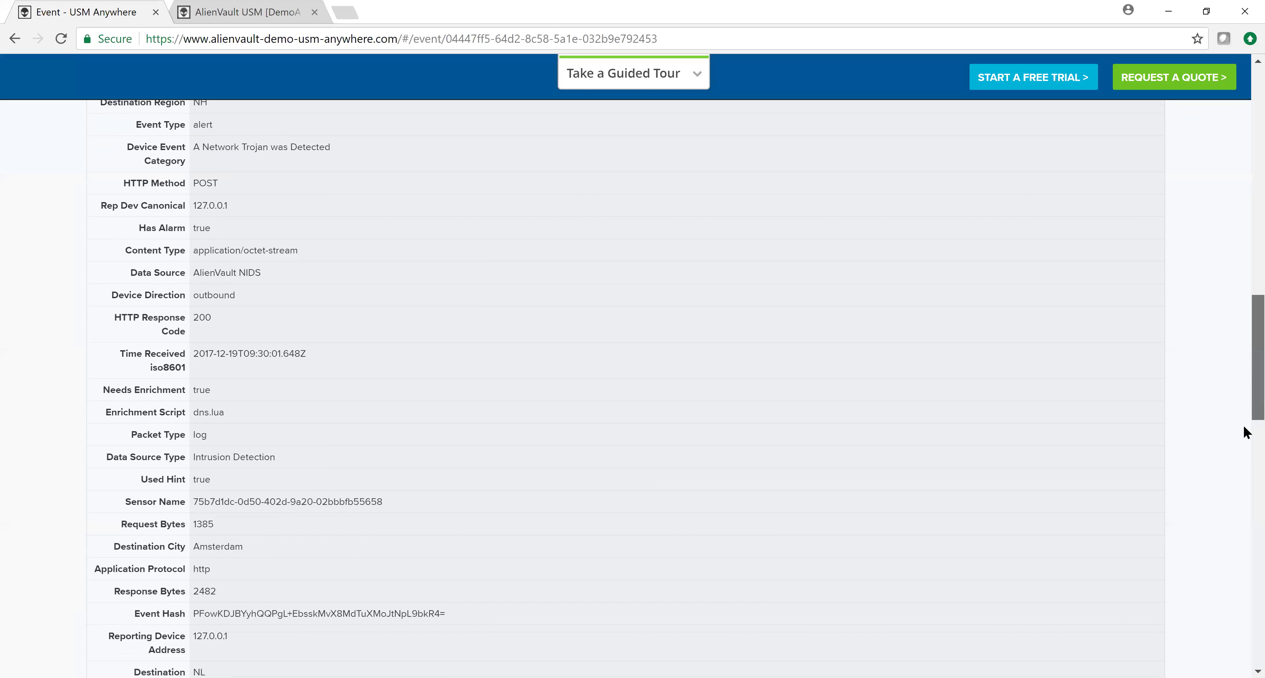
pyautogui.scroll(-1, 1247, 460)
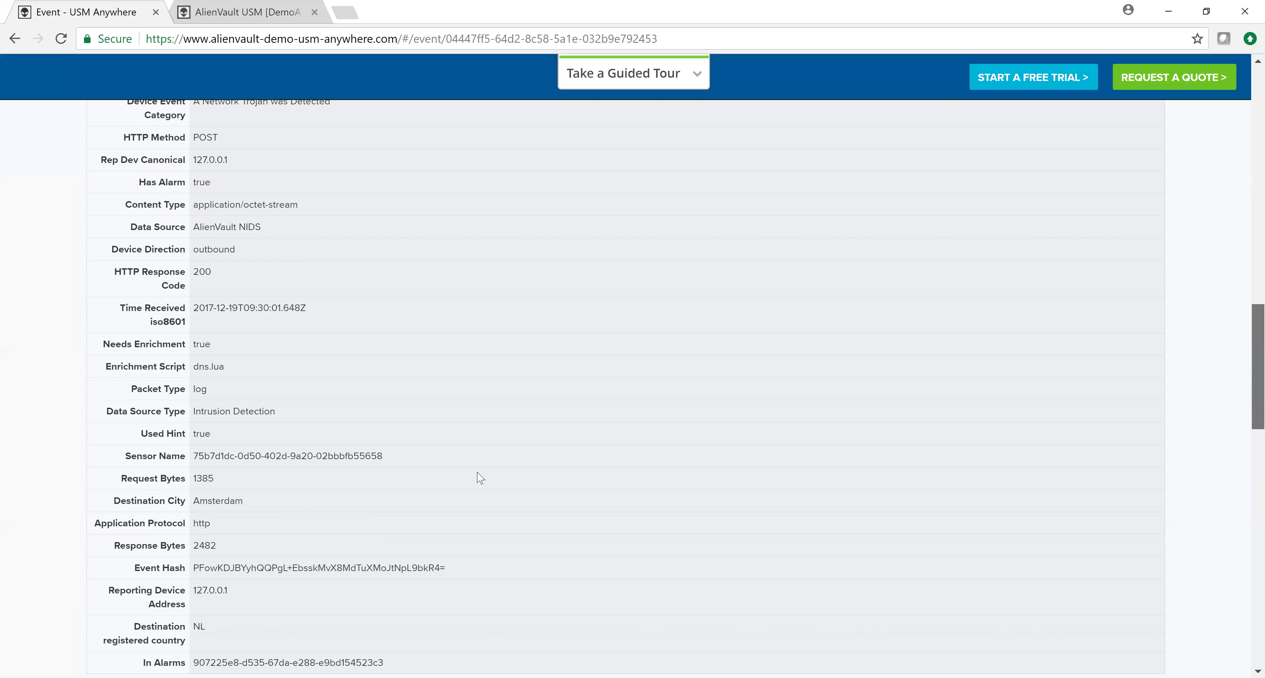
pyautogui.scroll(-6, 479, 478)
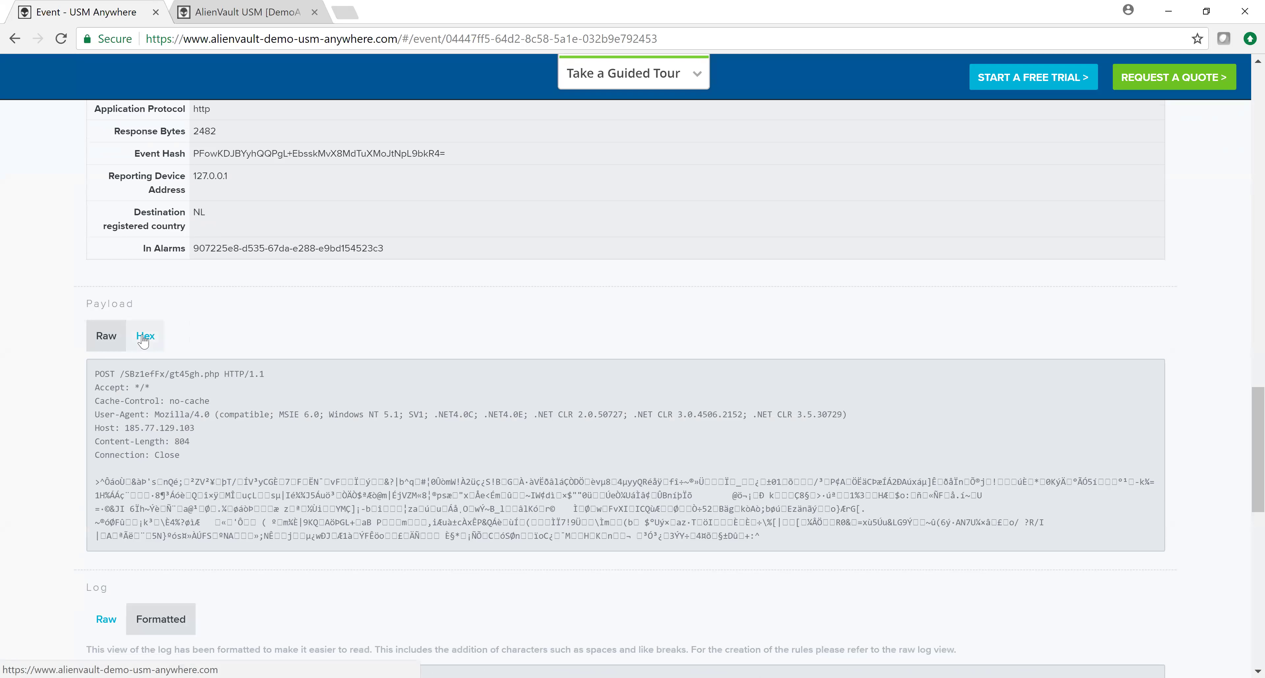
# Show the payload in Hex and review it, then return to the top of the event page.
pyautogui.click(145, 337)
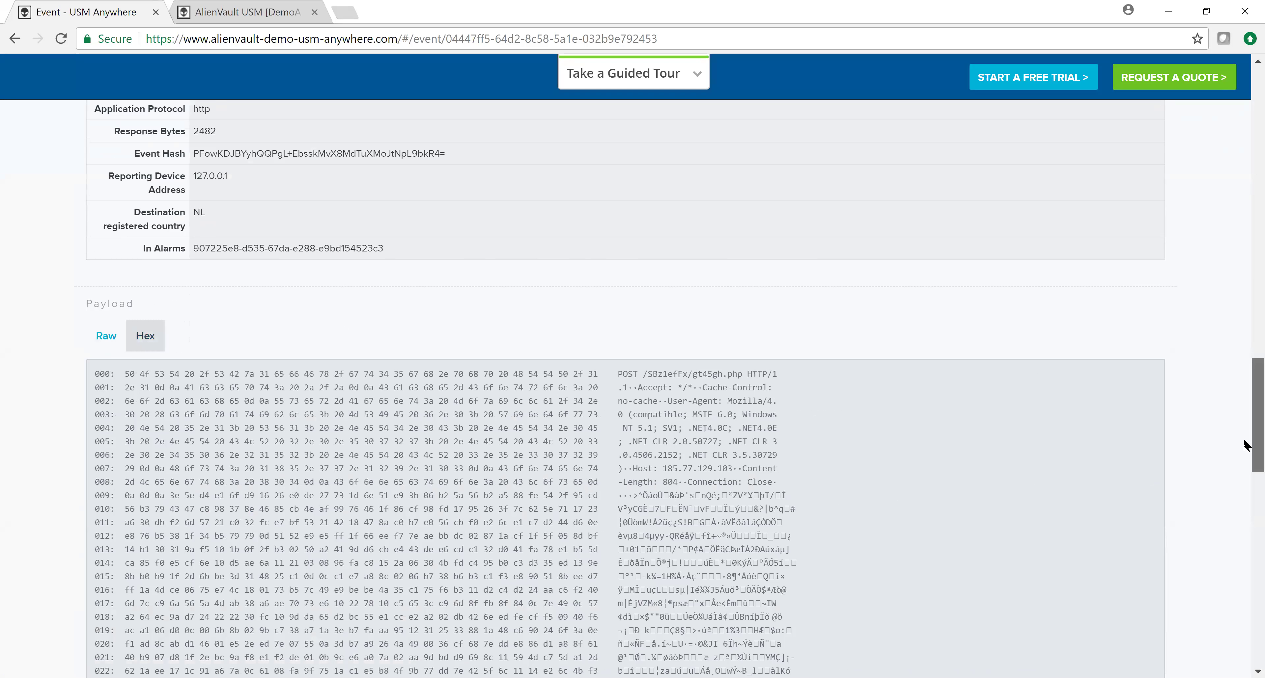
pyautogui.scroll(-1, 1245, 492)
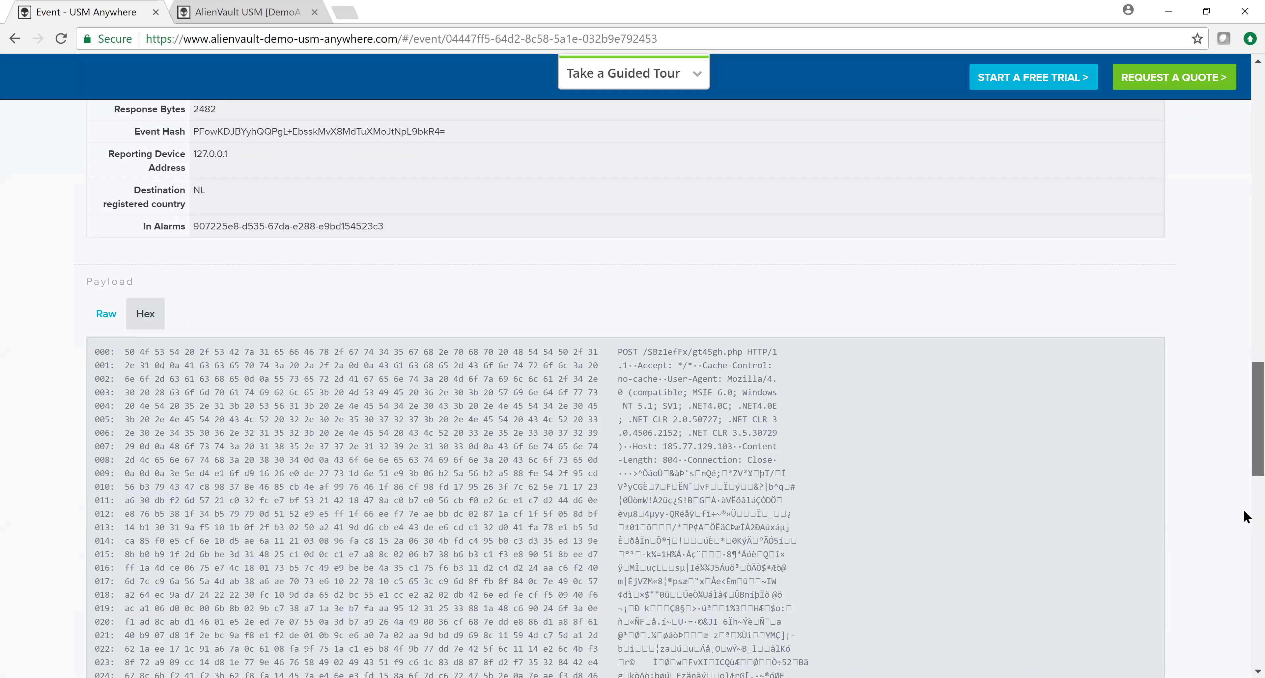
pyautogui.scroll(-3, 1246, 515)
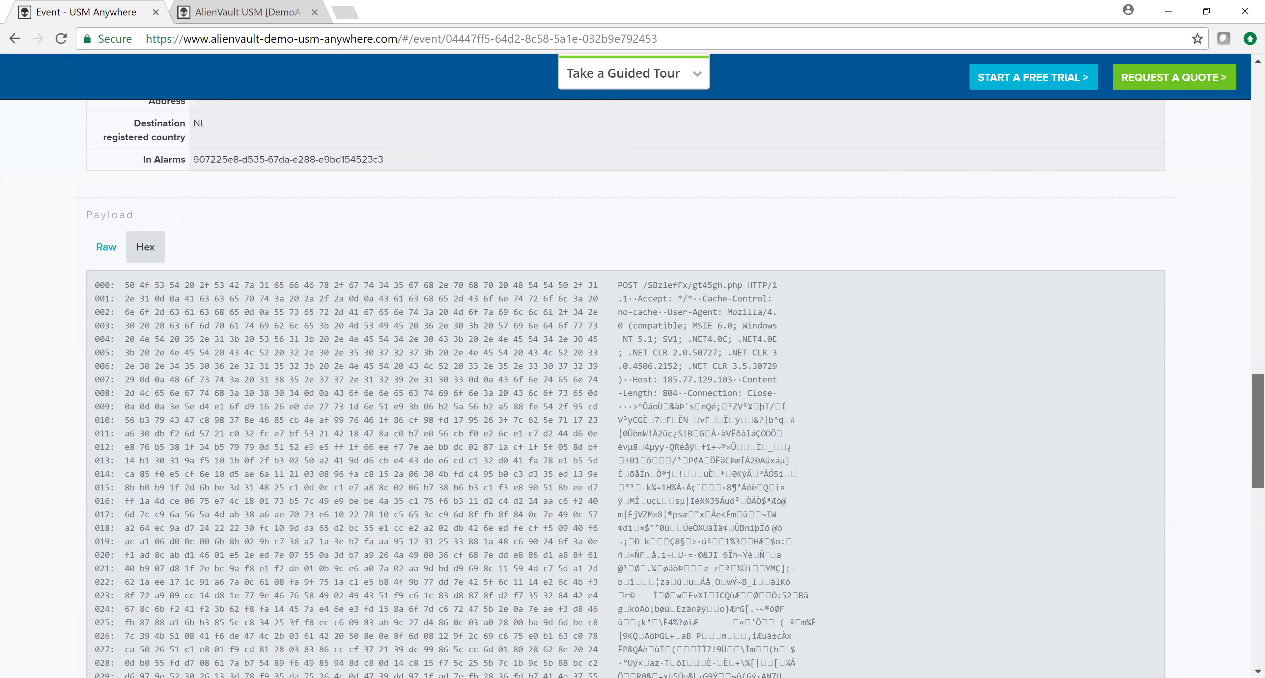
pyautogui.scroll(-10, 305, 418)
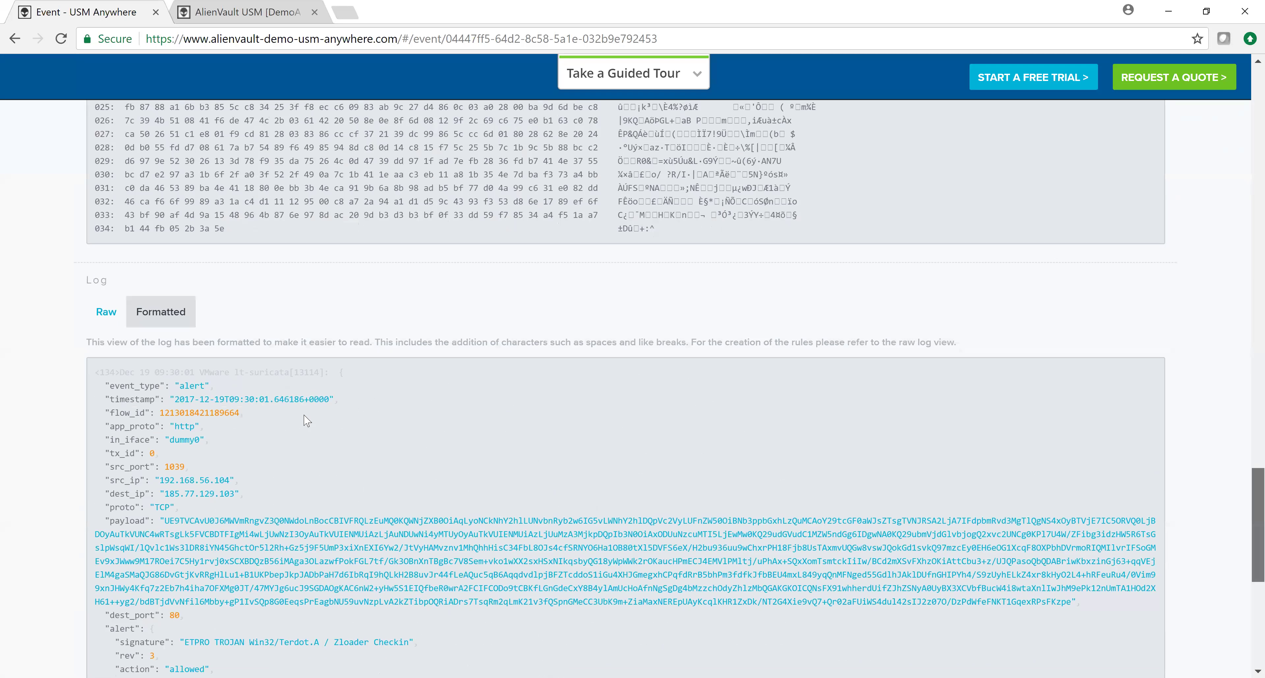
pyautogui.scroll(-1, 307, 421)
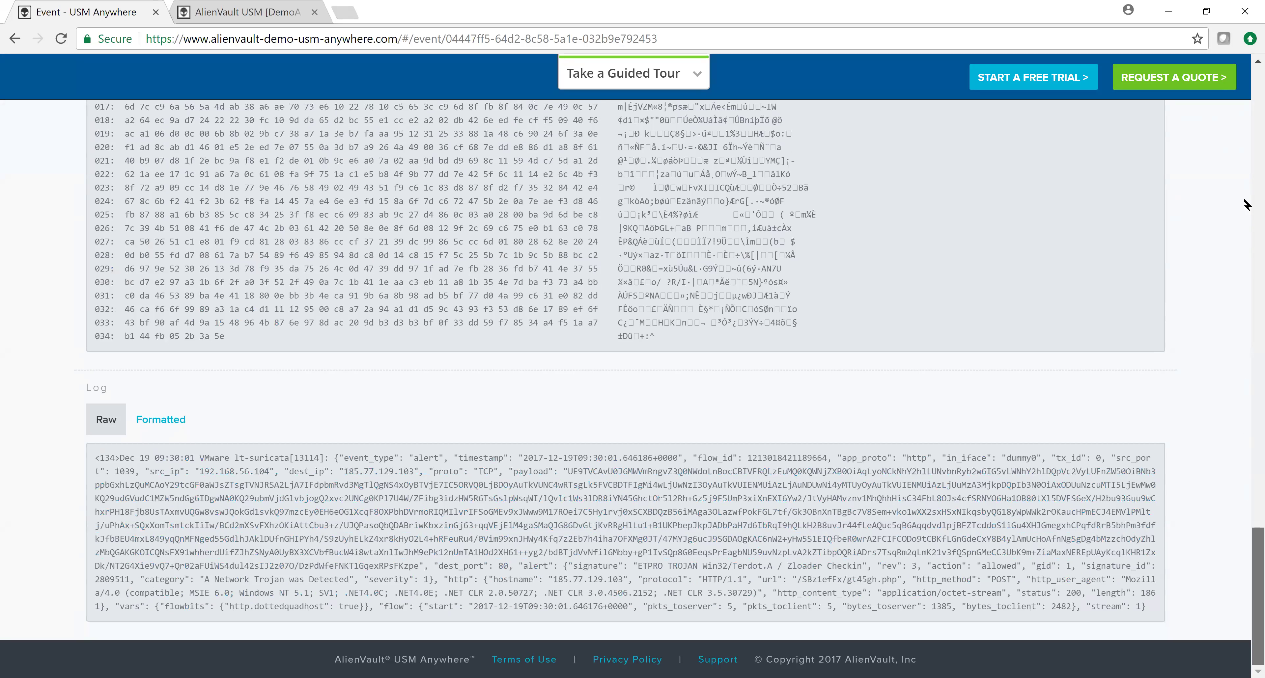
pyautogui.scroll(1, 1246, 189)
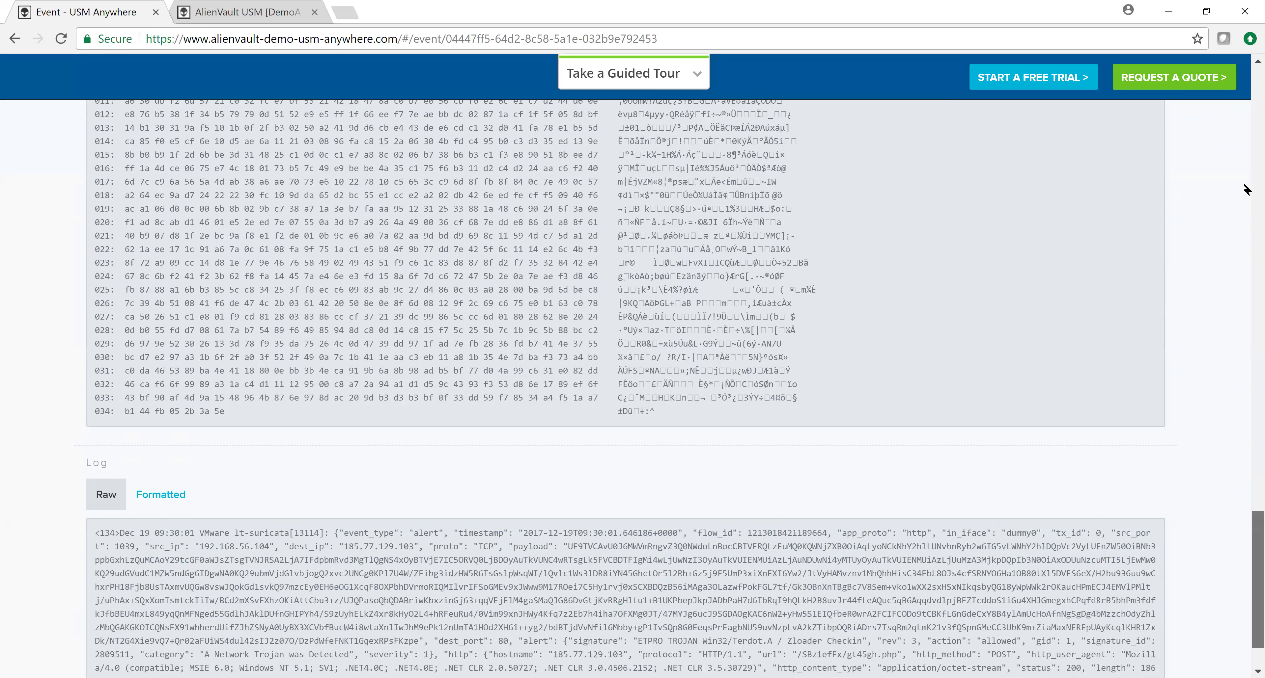
pyautogui.scroll(20, 1245, 189)
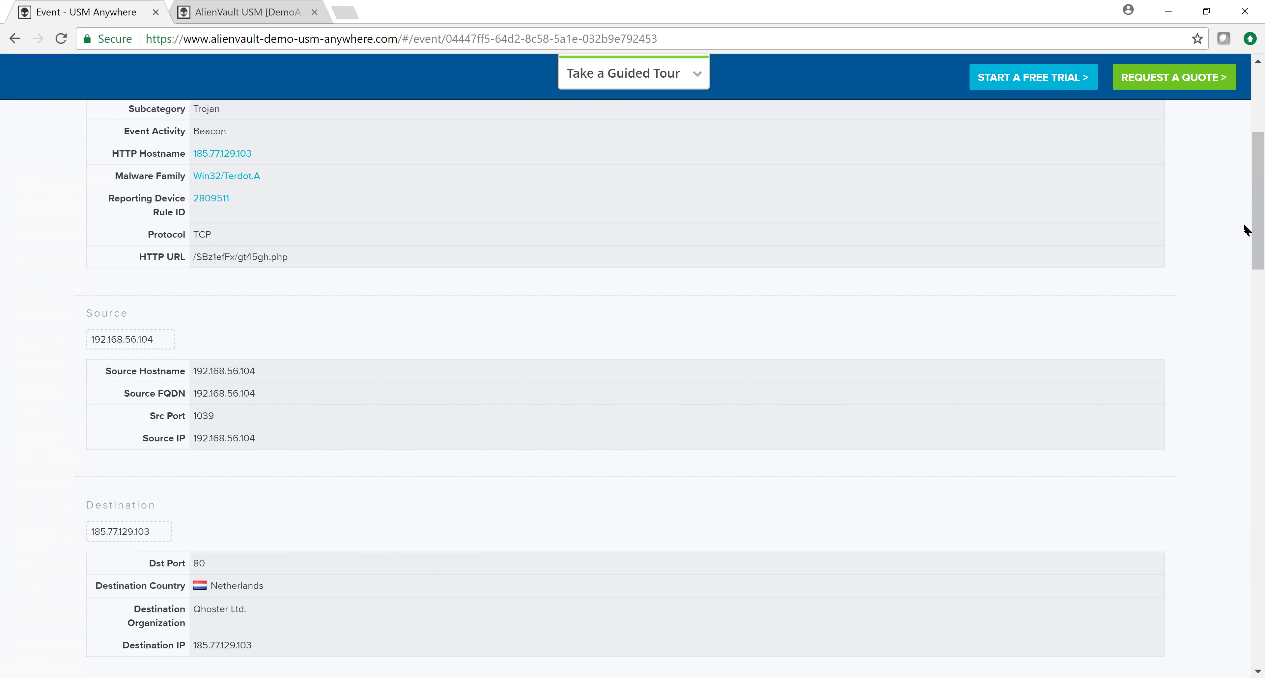
pyautogui.scroll(6, 1248, 114)
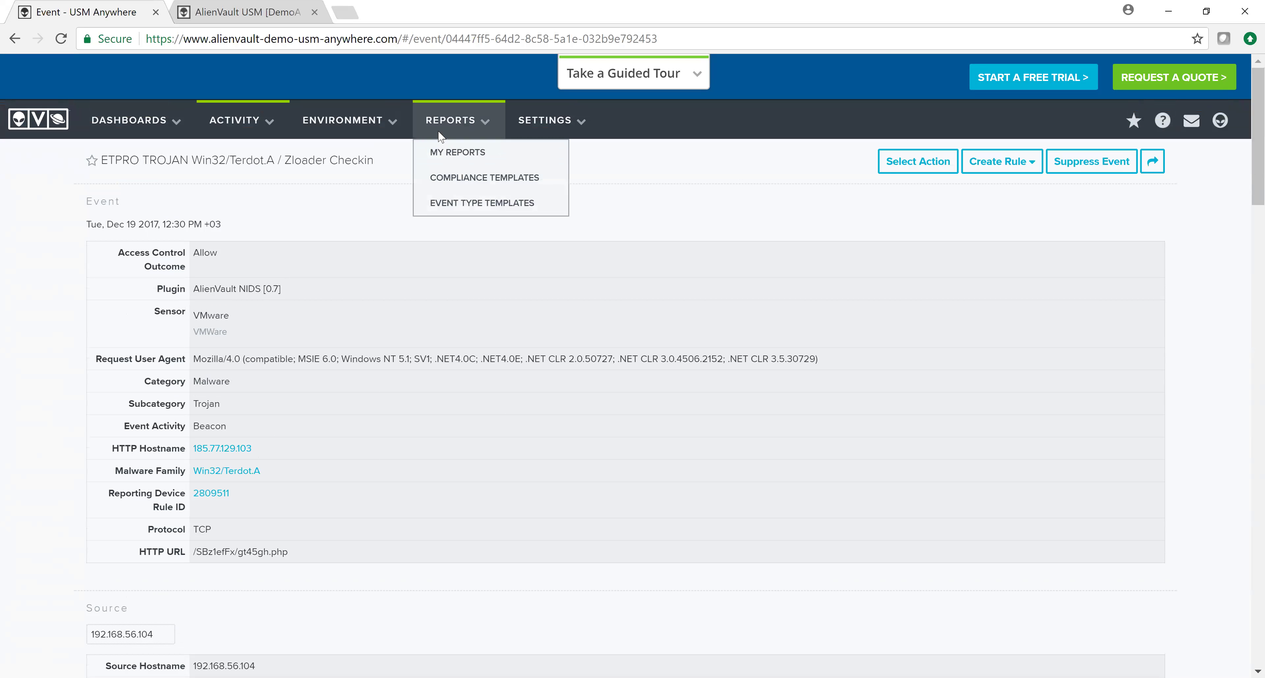
# Run the Palo Alto Networks 'Tag event destination' app action on the event and acknowledge it.
pyautogui.click(941, 169)
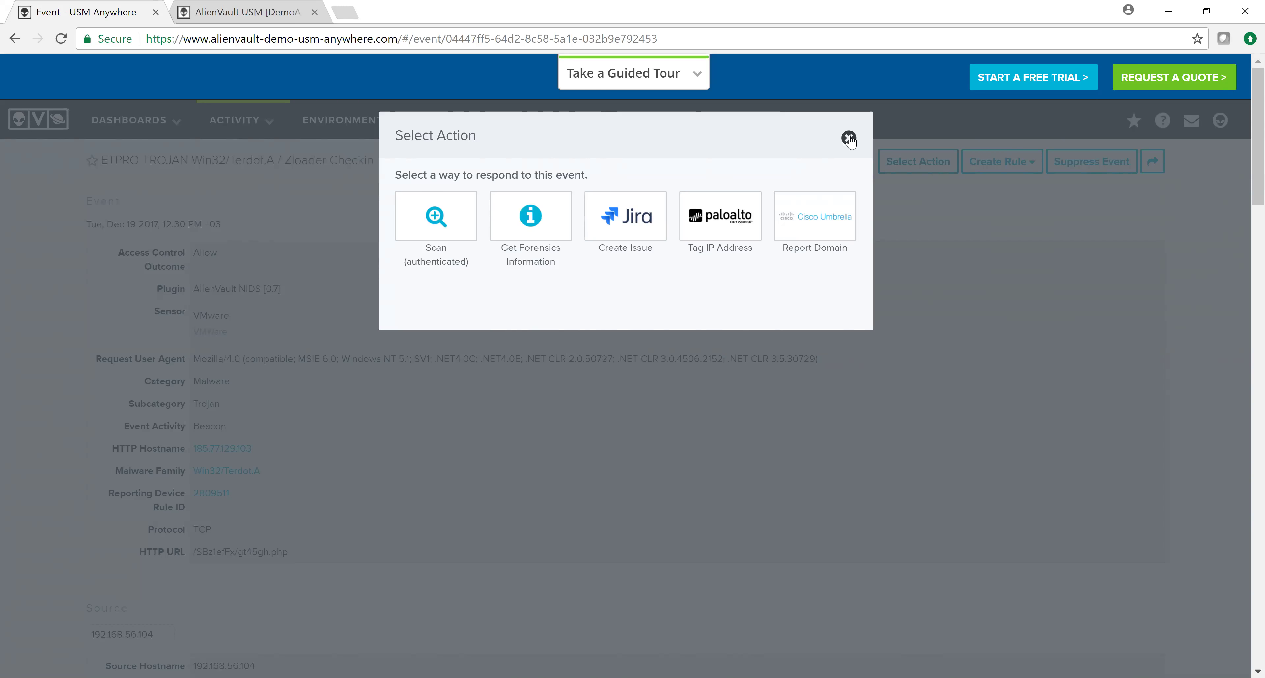
pyautogui.click(721, 237)
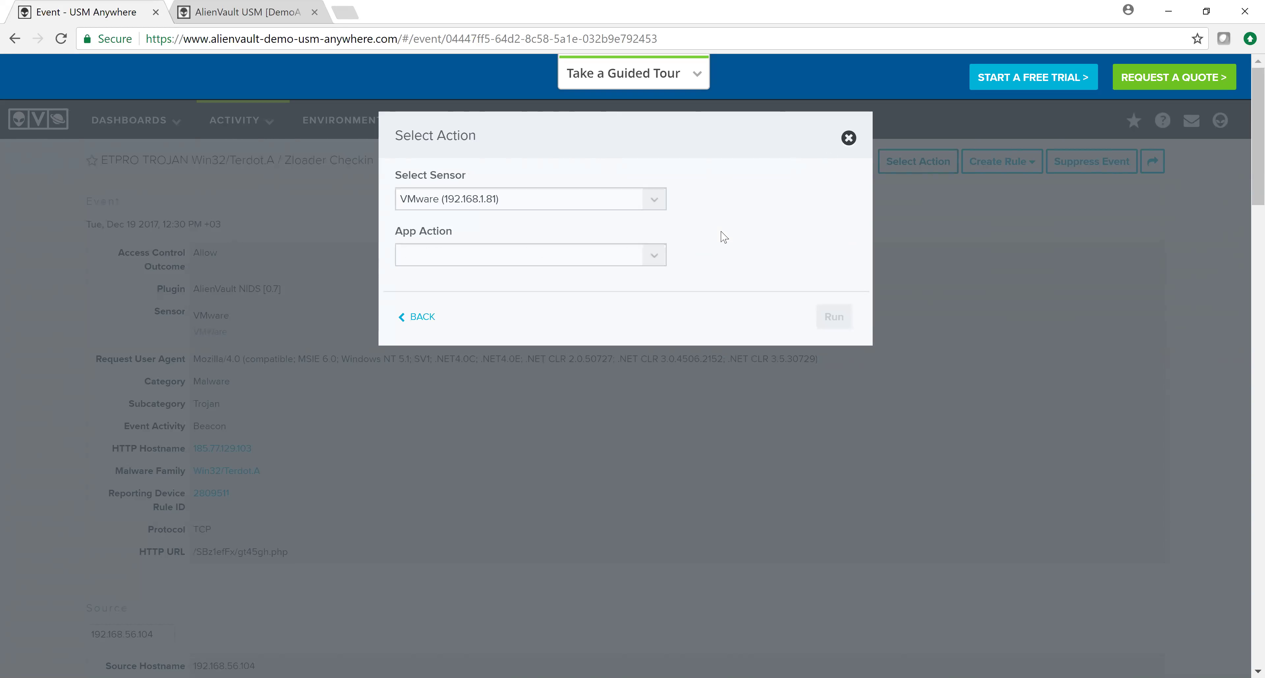
pyautogui.click(619, 261)
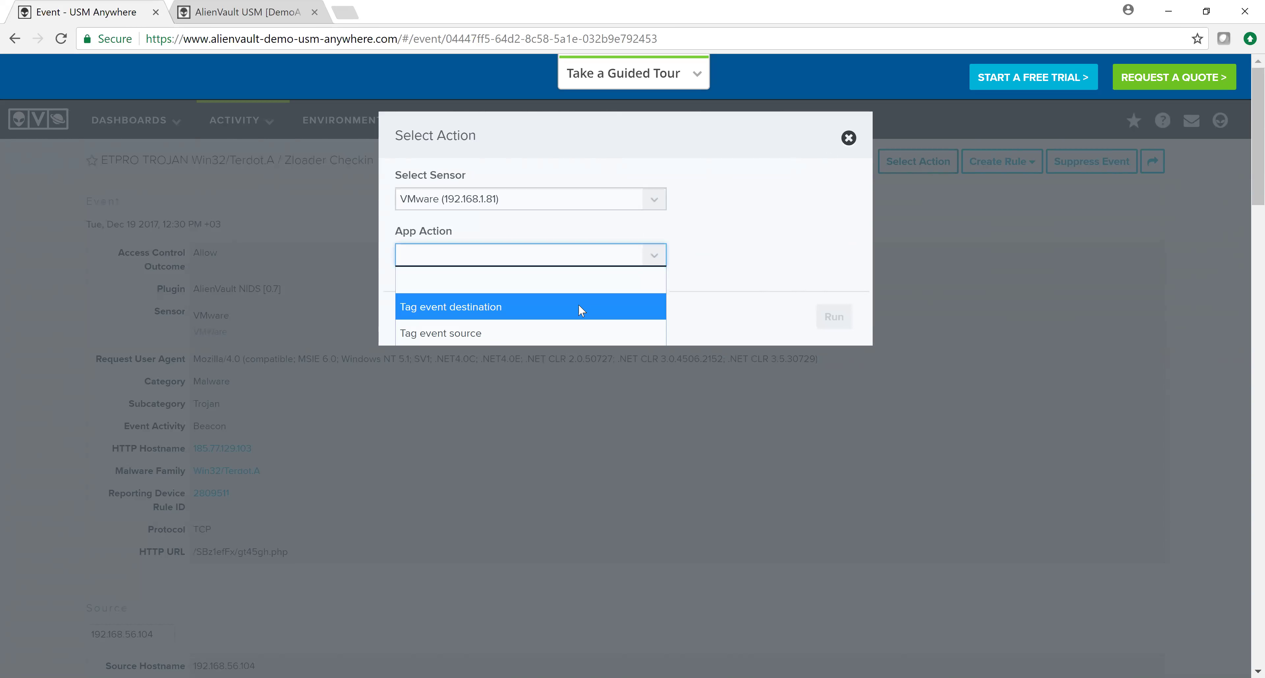
pyautogui.click(554, 315)
pyautogui.click(830, 401)
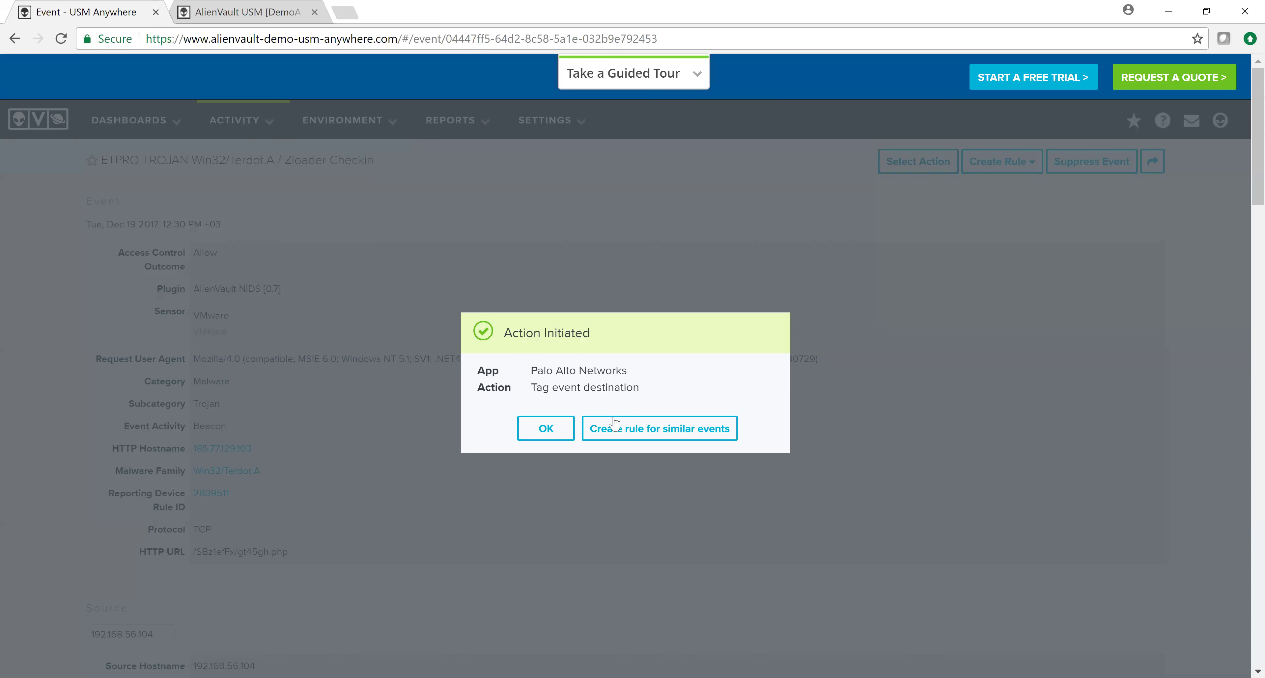
pyautogui.click(557, 438)
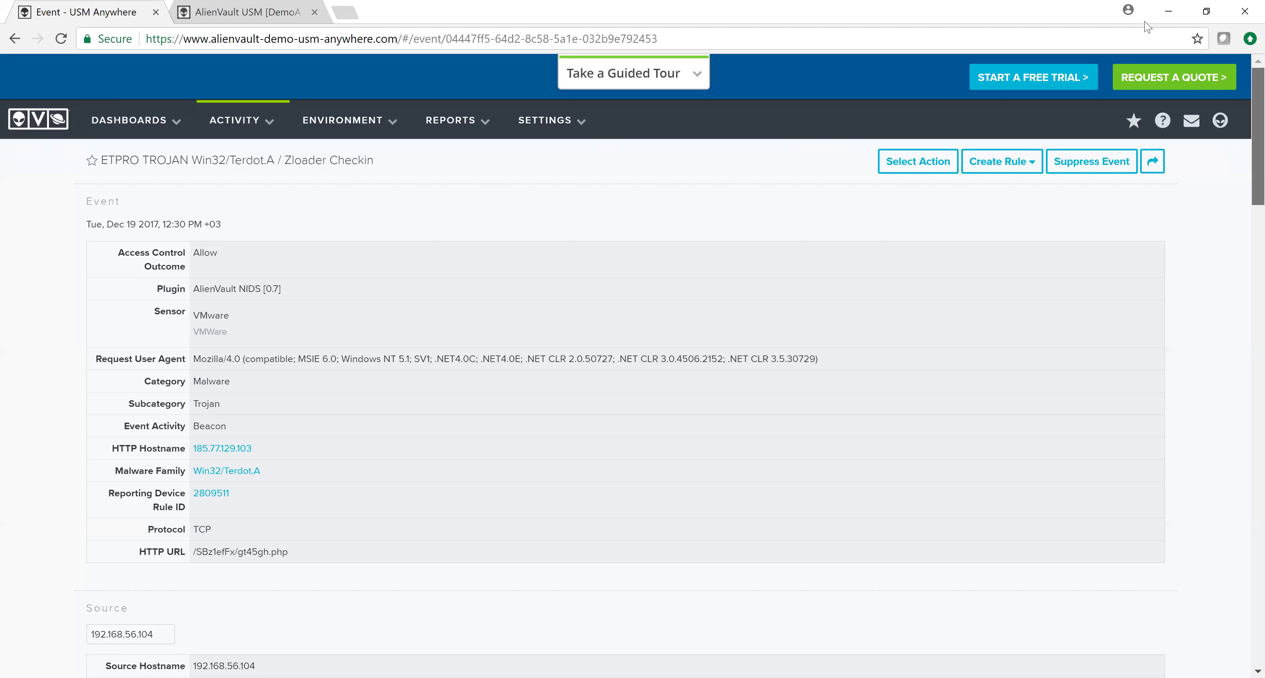
# Return to the Alarms list and scroll to the High-priority Malware Infection (Trojan) alarm.
pyautogui.click(240, 121)
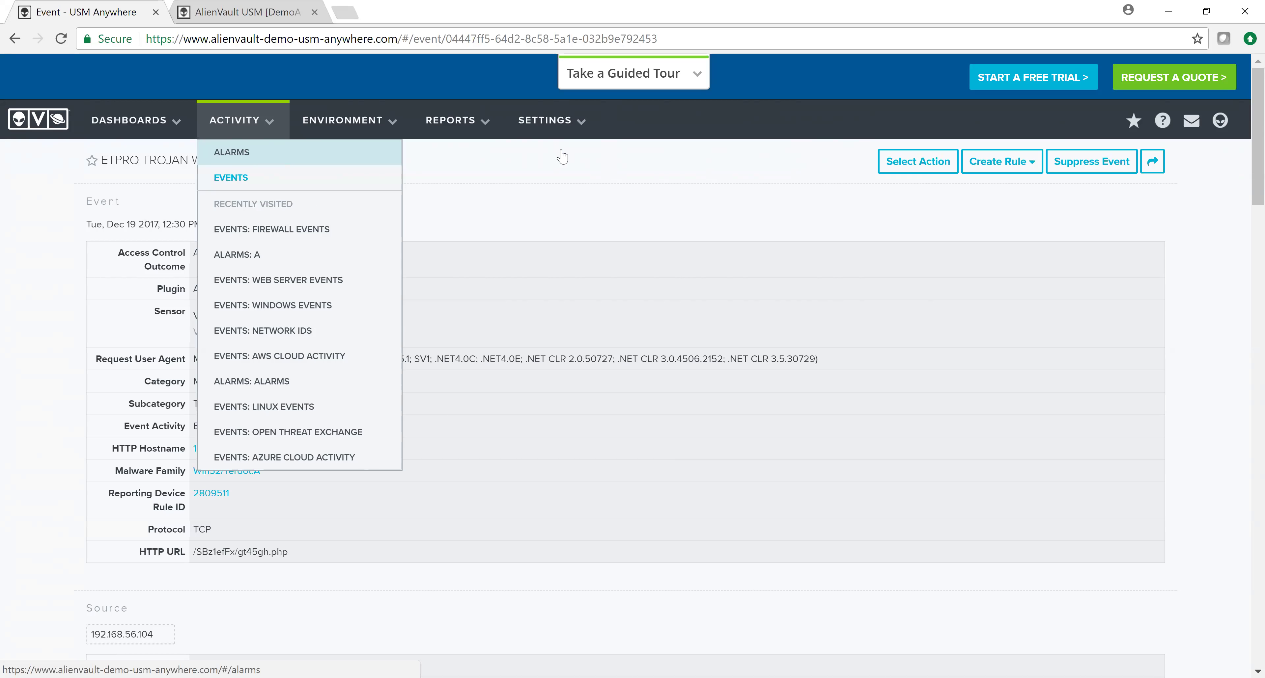
pyautogui.click(232, 147)
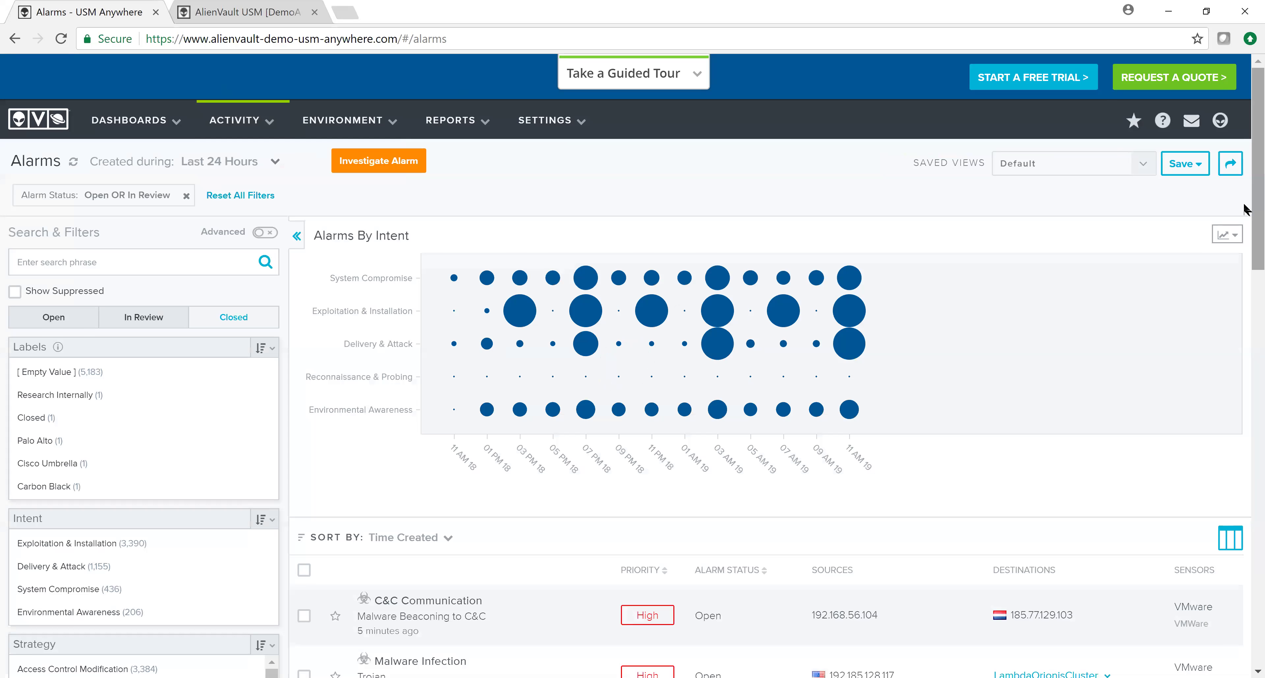
pyautogui.scroll(-3, 1244, 245)
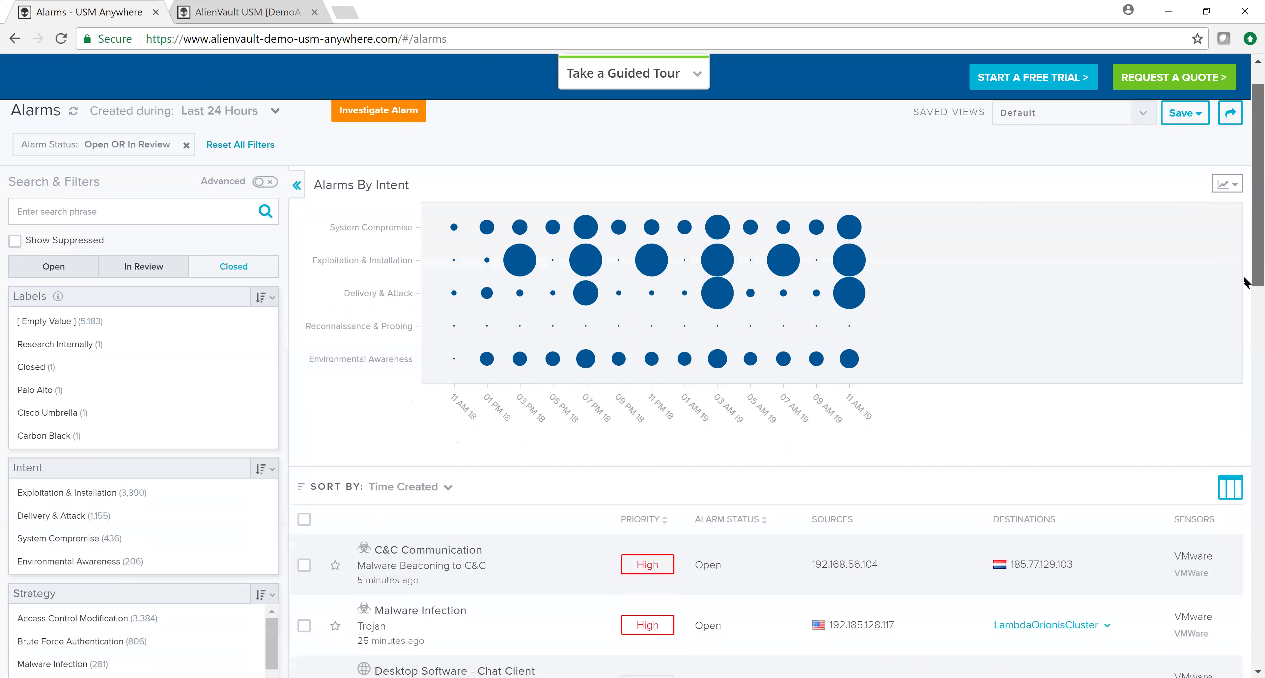
pyautogui.scroll(-4, 1245, 295)
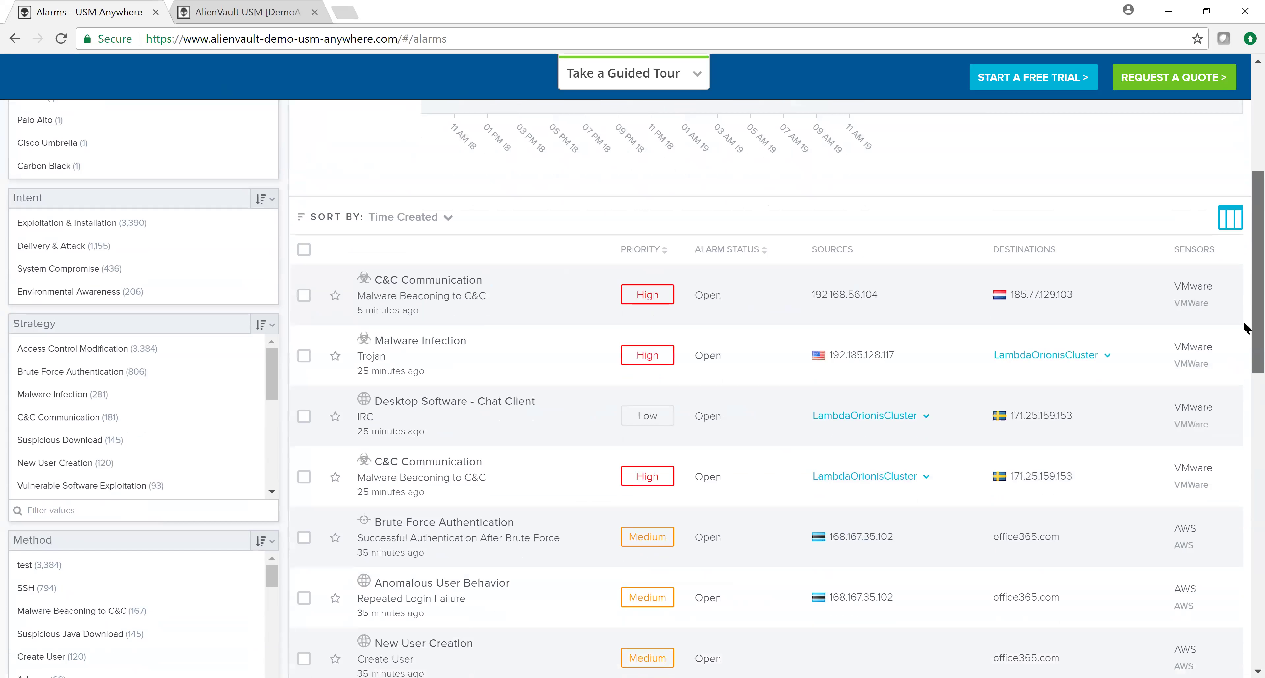
pyautogui.scroll(-1, 646, 322)
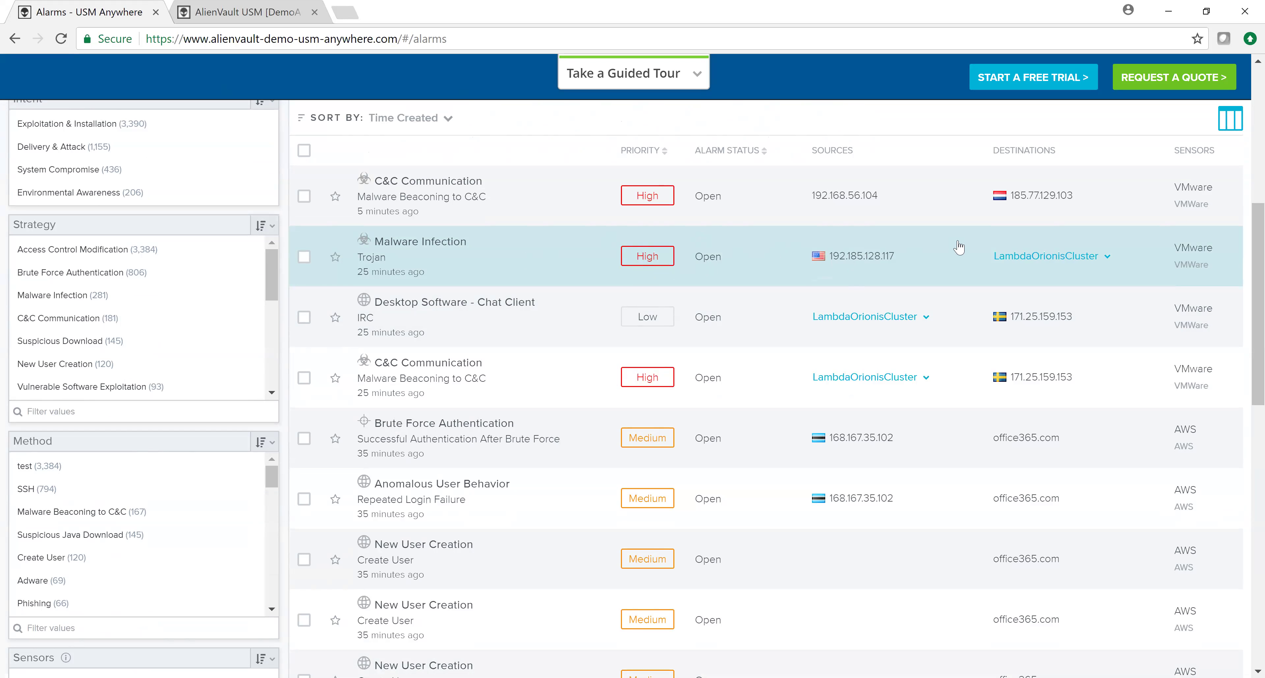
# Open the Trojan alarm from 192.185.128.117 and view destination LambdaOrionisCluster's asset summary.
pyautogui.click(529, 265)
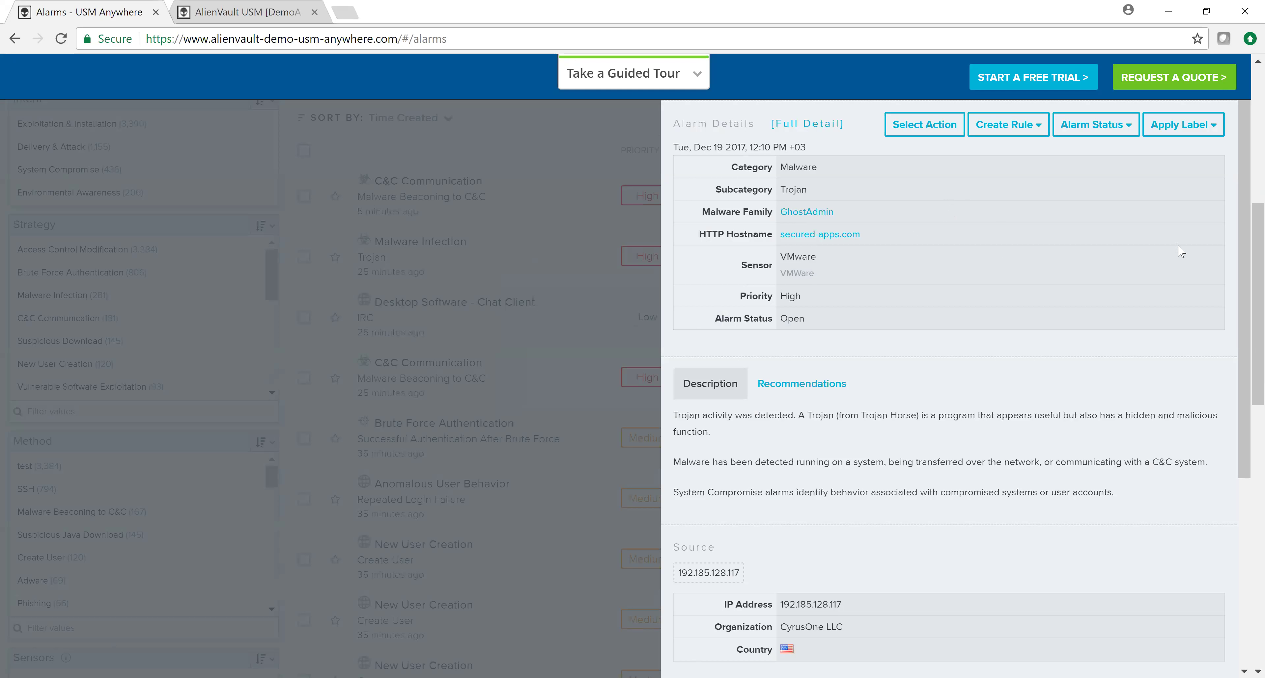
pyautogui.moveTo(1119, 289)
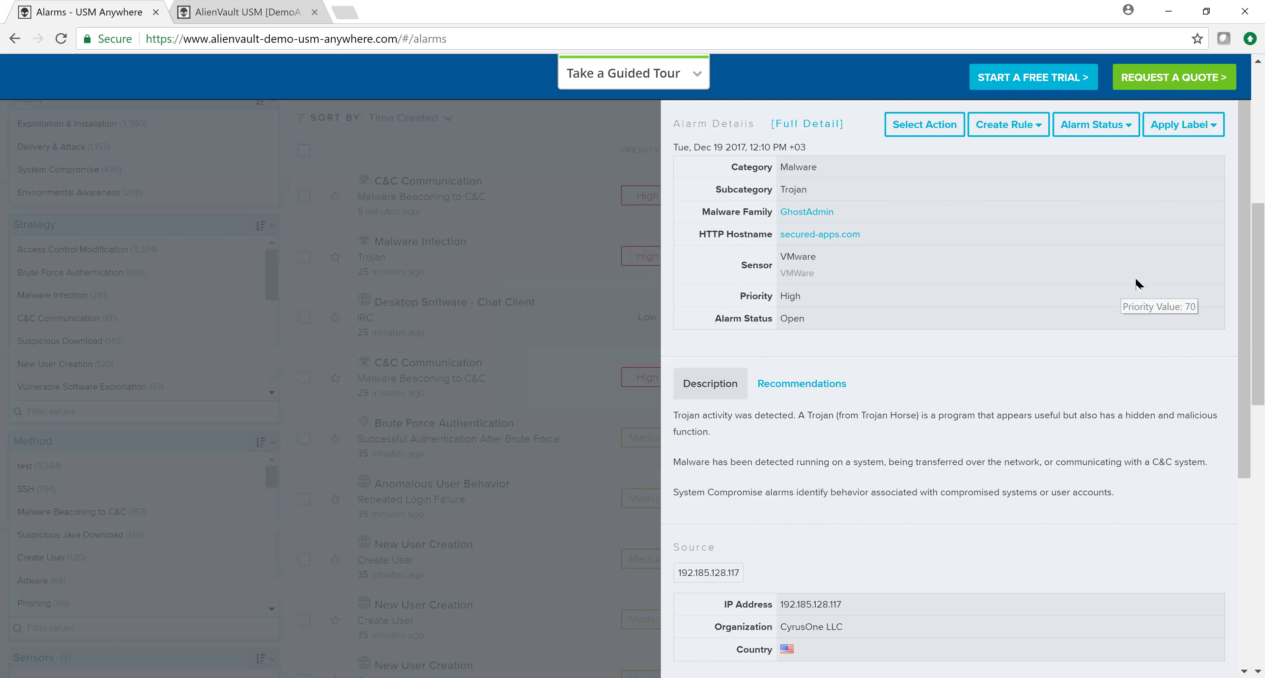
pyautogui.moveTo(1244, 421); pyautogui.dragTo(1245, 617)
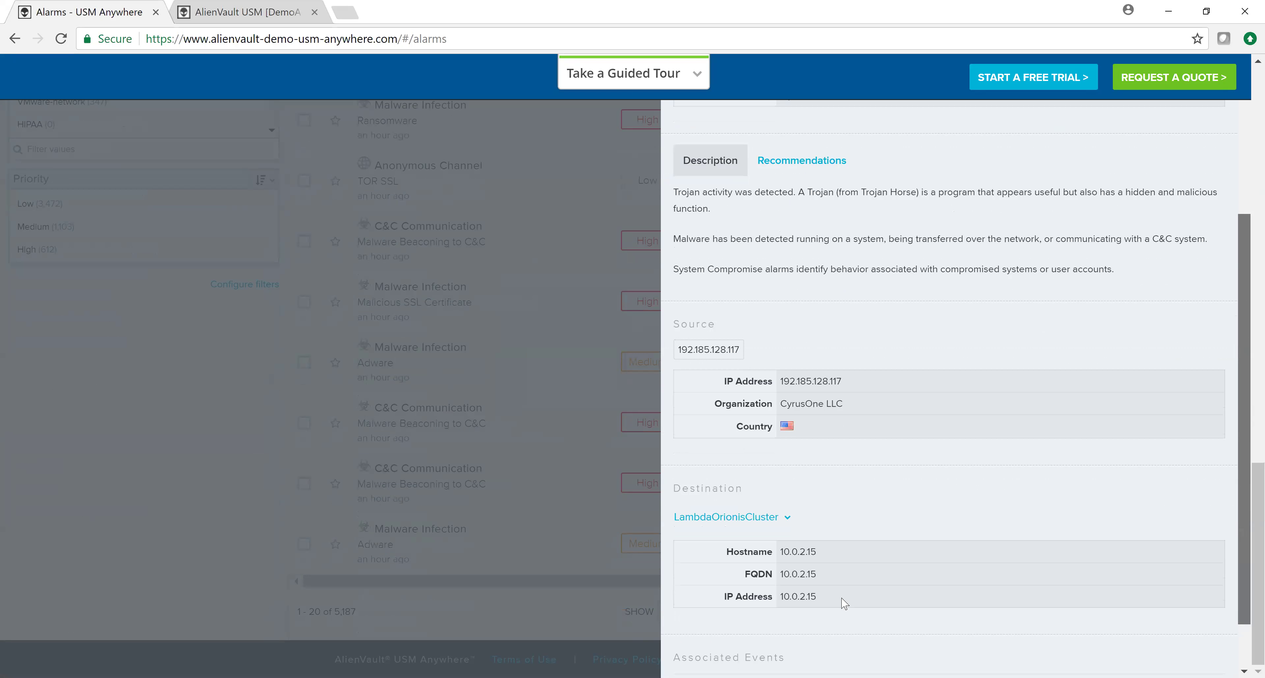
pyautogui.scroll(-1, 844, 603)
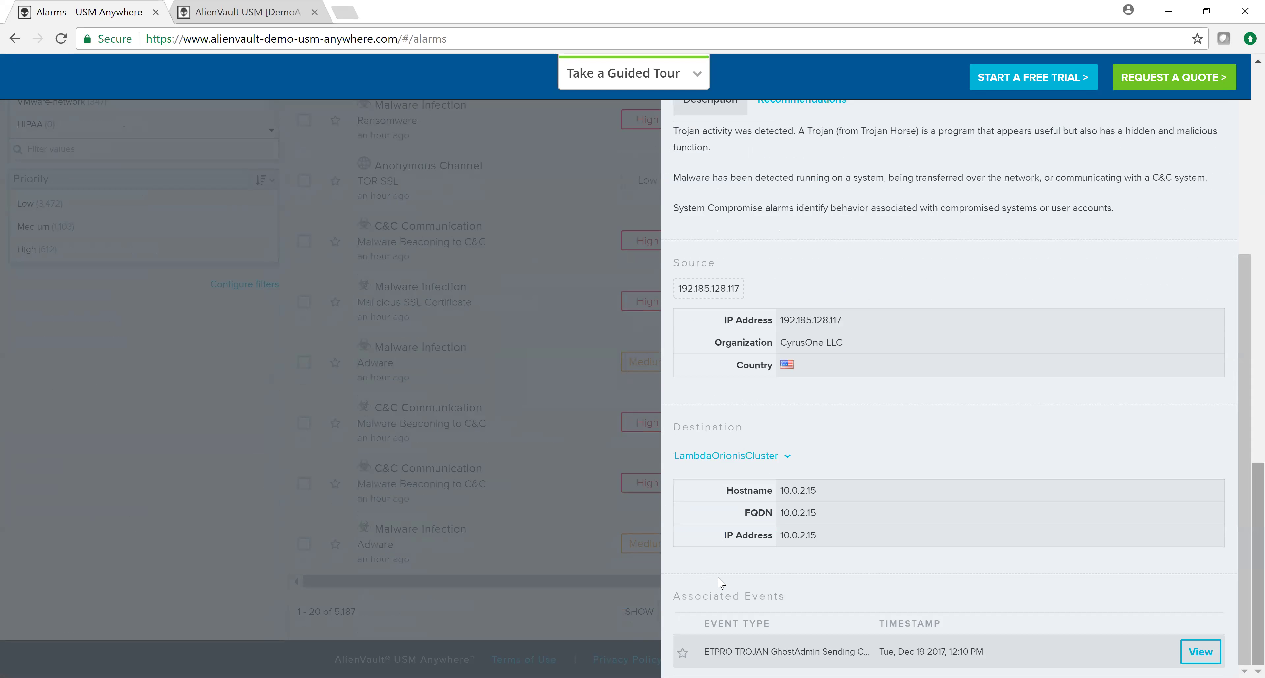
pyautogui.click(700, 462)
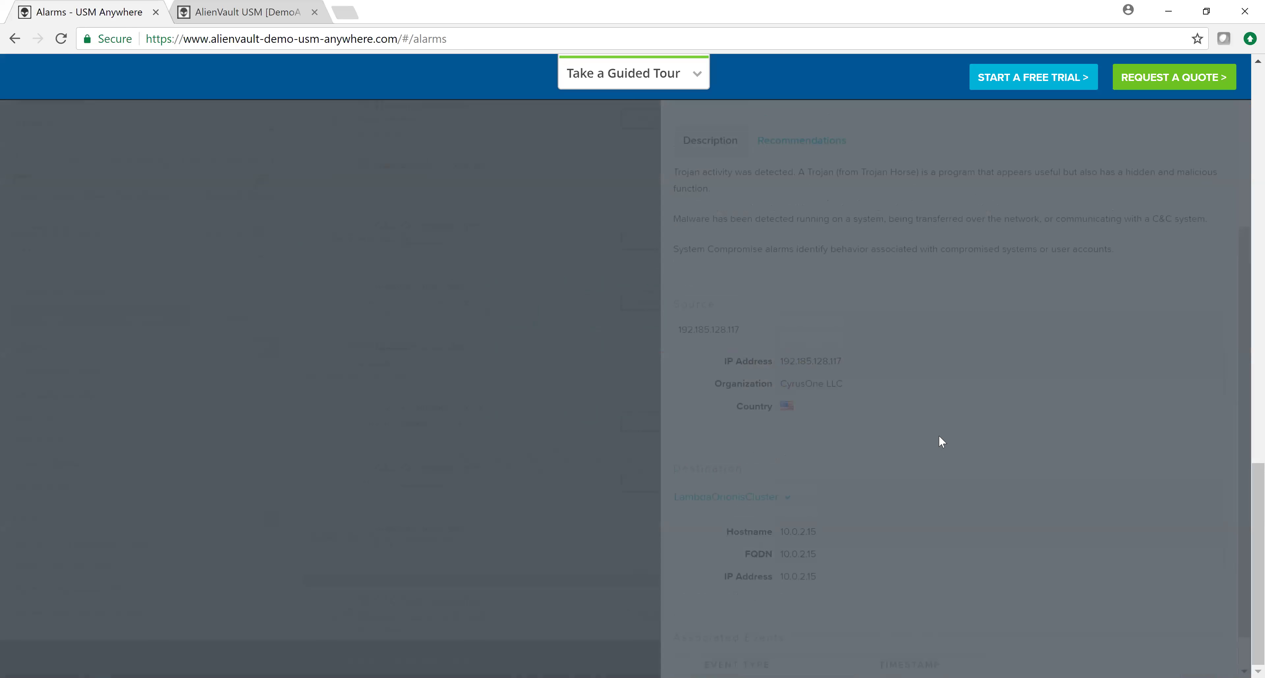
pyautogui.scroll(3, 1245, 292)
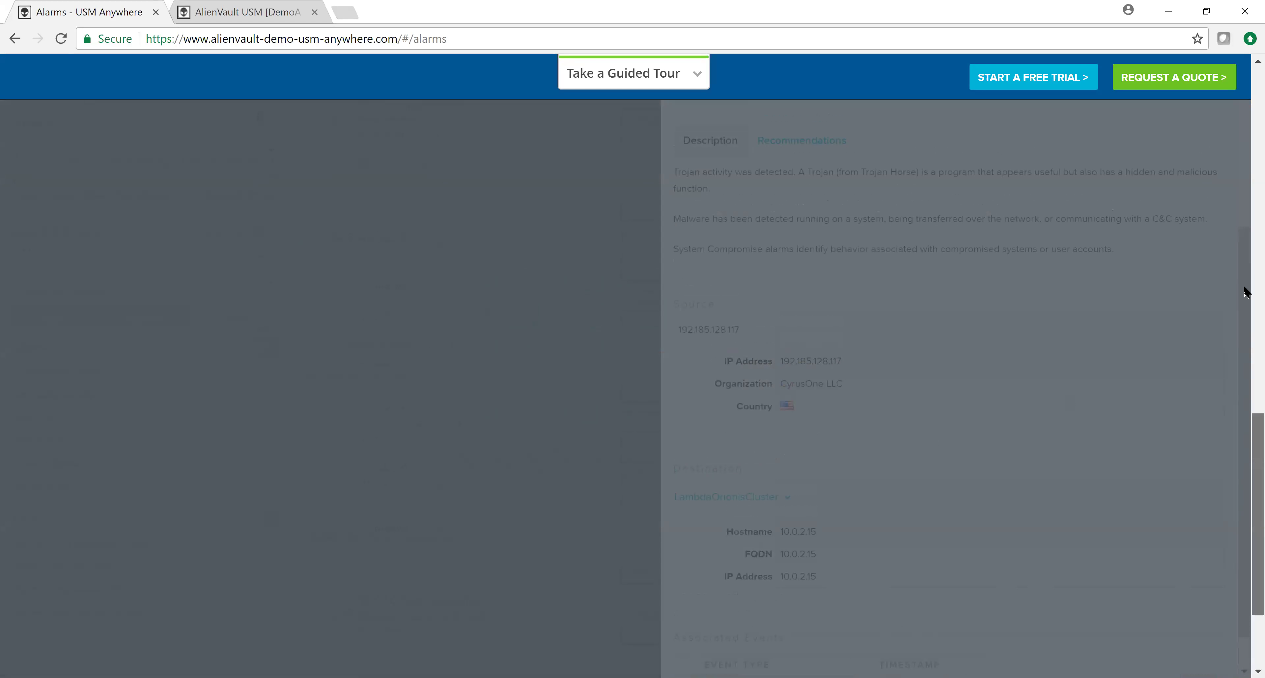
pyautogui.scroll(3, 1245, 292)
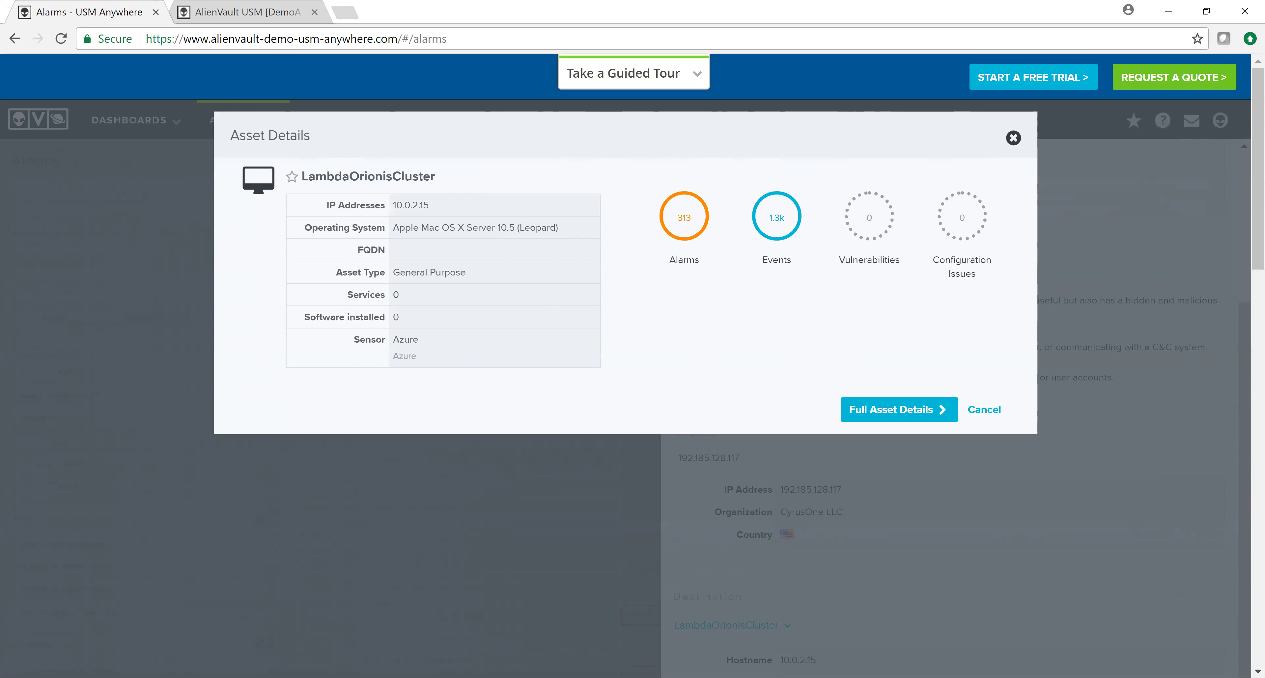
# Open LambdaOrionisCluster's Full Asset Details and scroll to its 313 alarms.
pyautogui.click(916, 407)
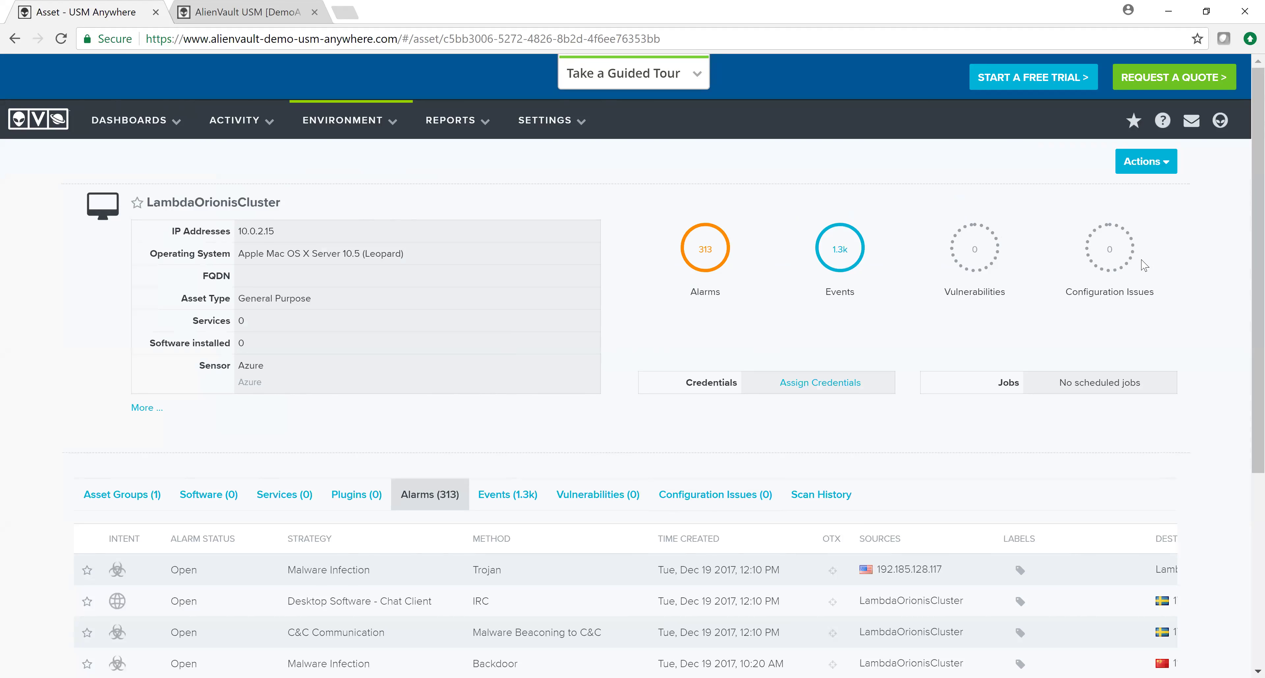
pyautogui.scroll(-3, 384, 525)
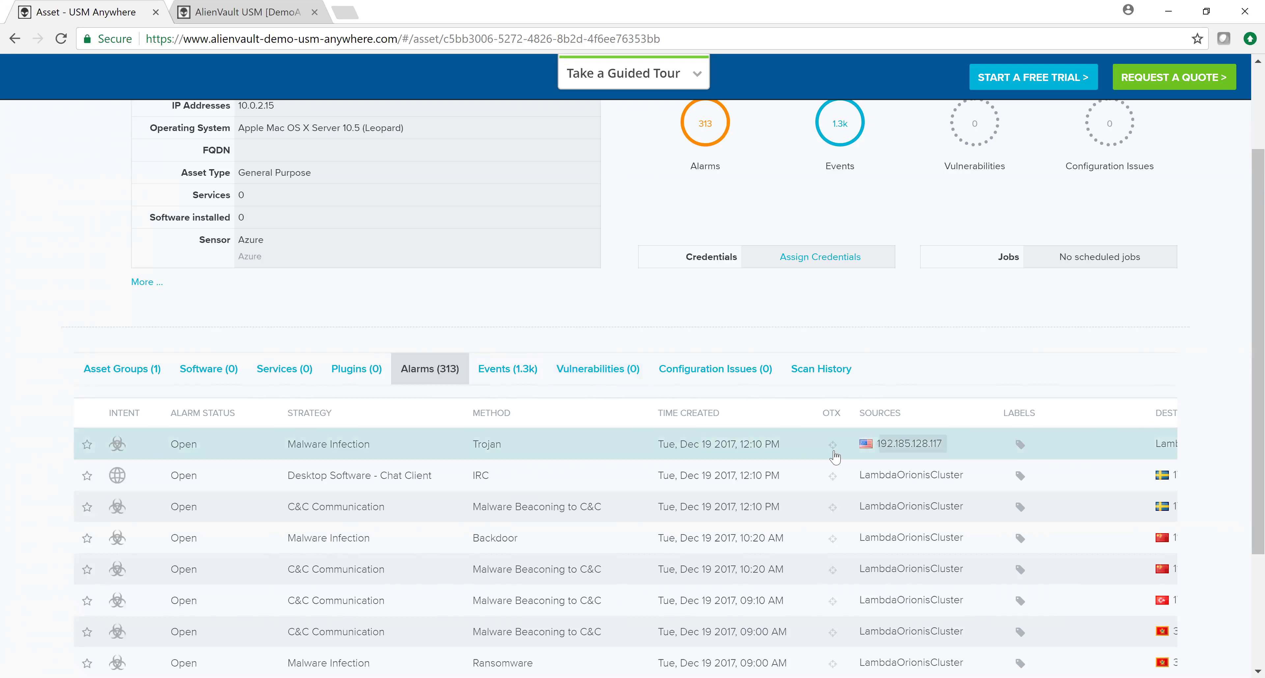
# Open the asset's first Malware Infection - Trojan alarm (GhostAdmin) in a new tab.
pyautogui.click(229, 444)
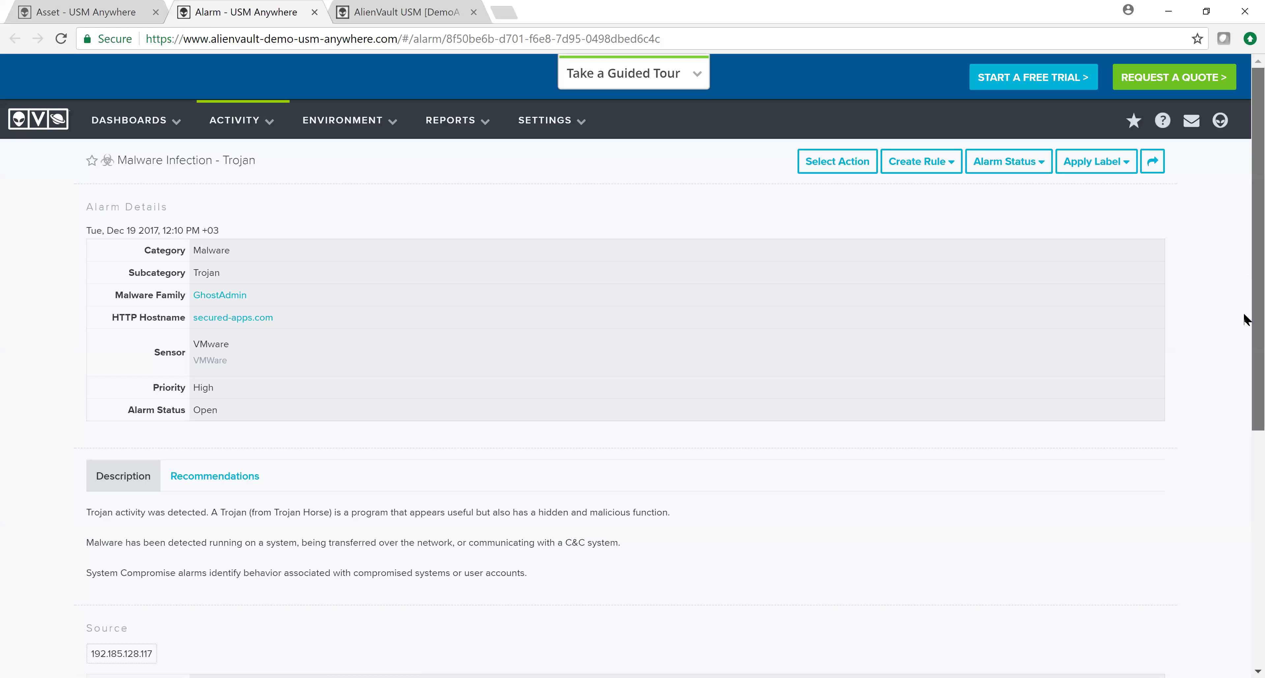
pyautogui.scroll(-4, 1247, 388)
pyautogui.scroll(4, 1244, 164)
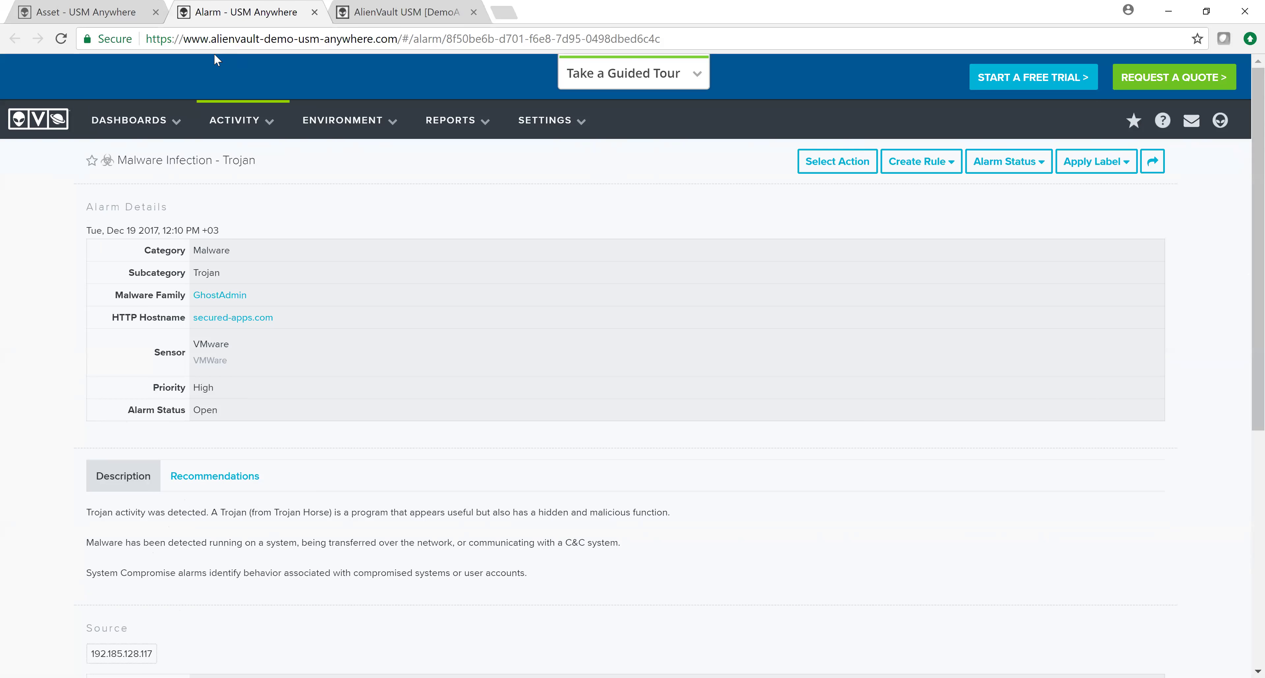
# Filter Assets to those with vulnerabilities and show GammaLeonisGroup's 163 vulnerabilities.
pyautogui.moveTo(335, 165)
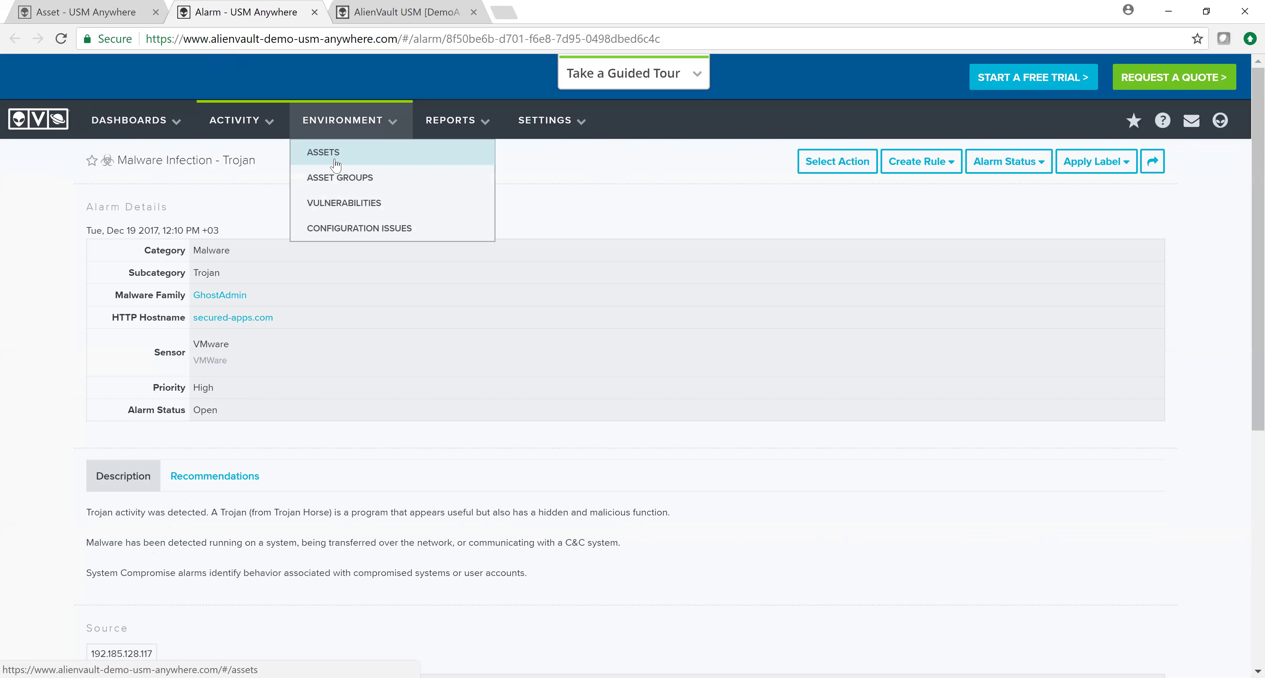
pyautogui.moveTo(333, 155); pyautogui.dragTo(333, 153)
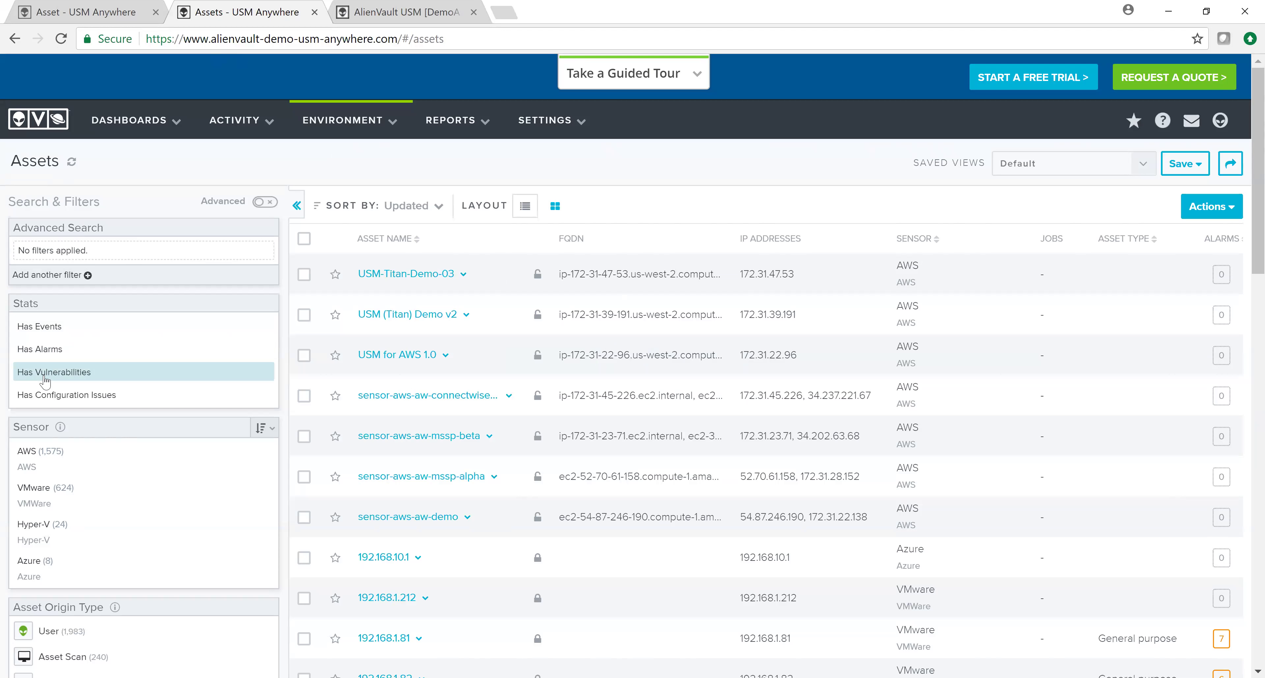
pyautogui.moveTo(44, 381); pyautogui.dragTo(48, 383)
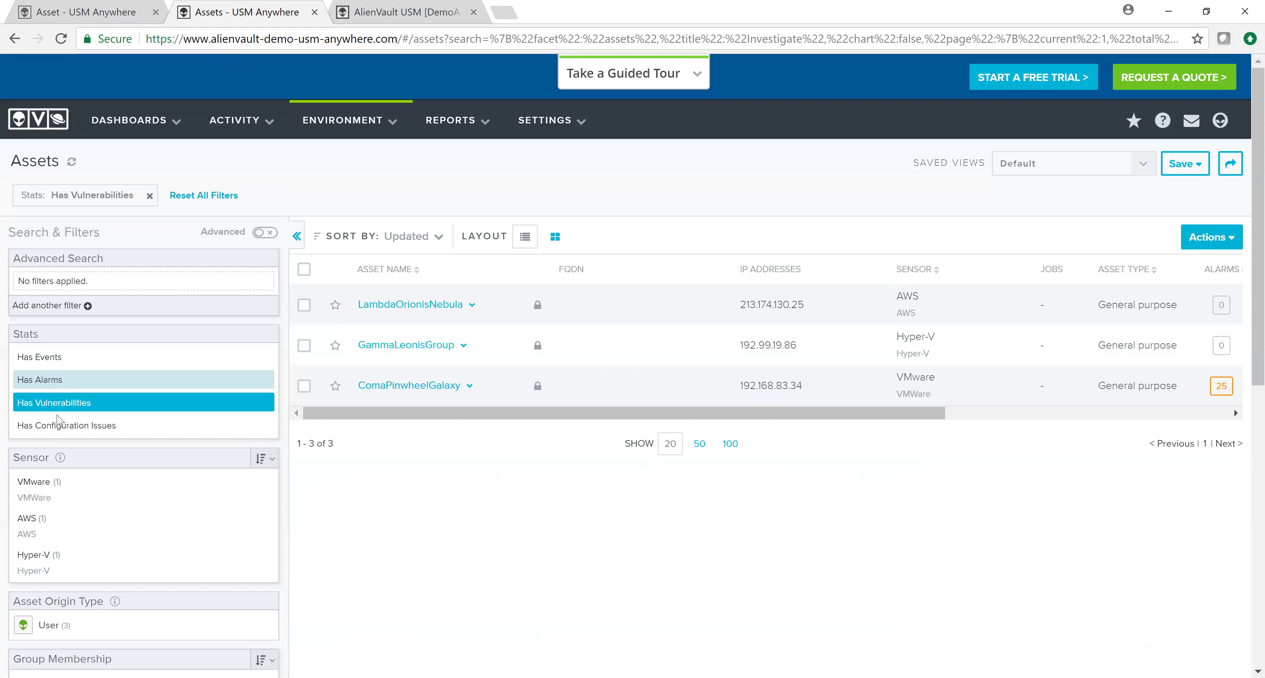
pyautogui.click(405, 346)
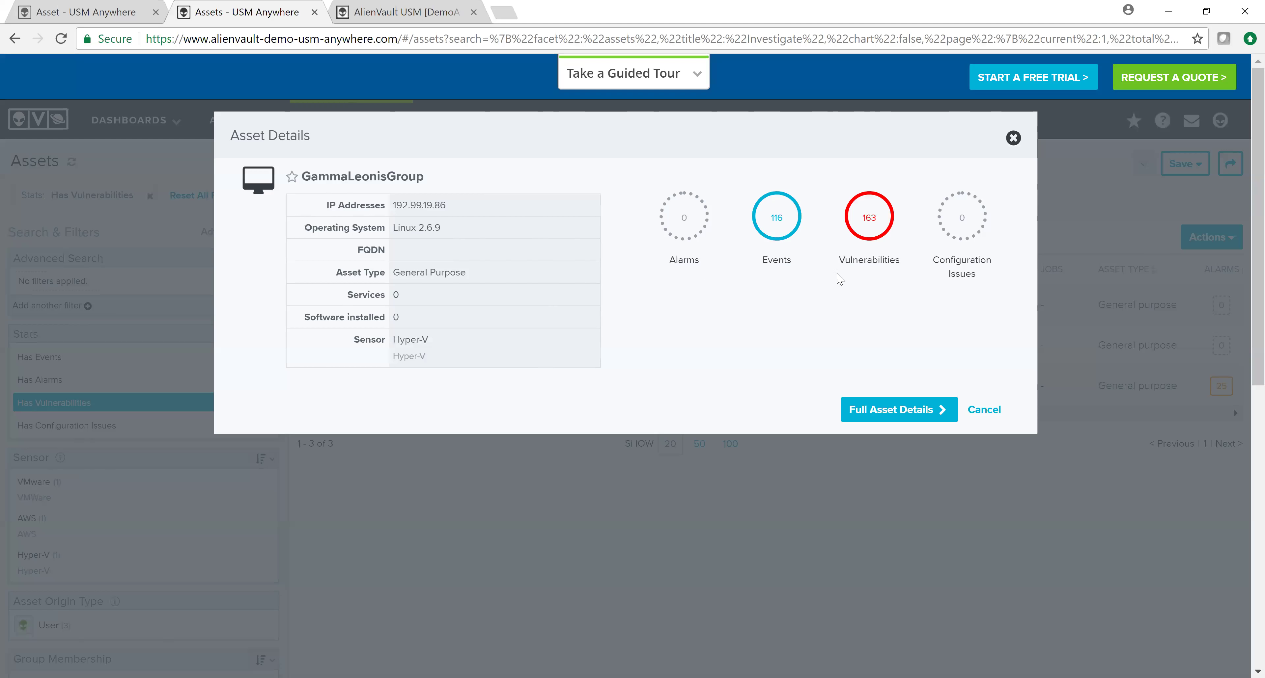
pyautogui.click(869, 232)
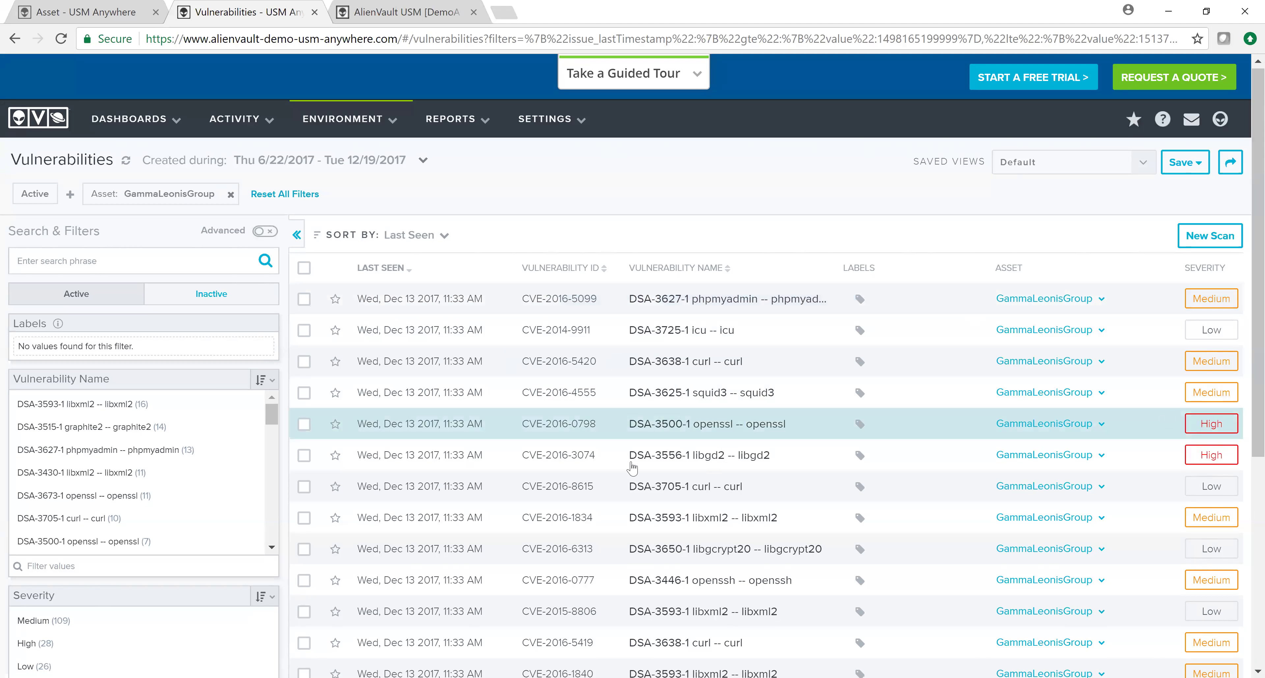
# Open and read the DSA-3500-1 OpenSSL vulnerability details (CVE-2016-0798, High severity).
pyautogui.click(425, 423)
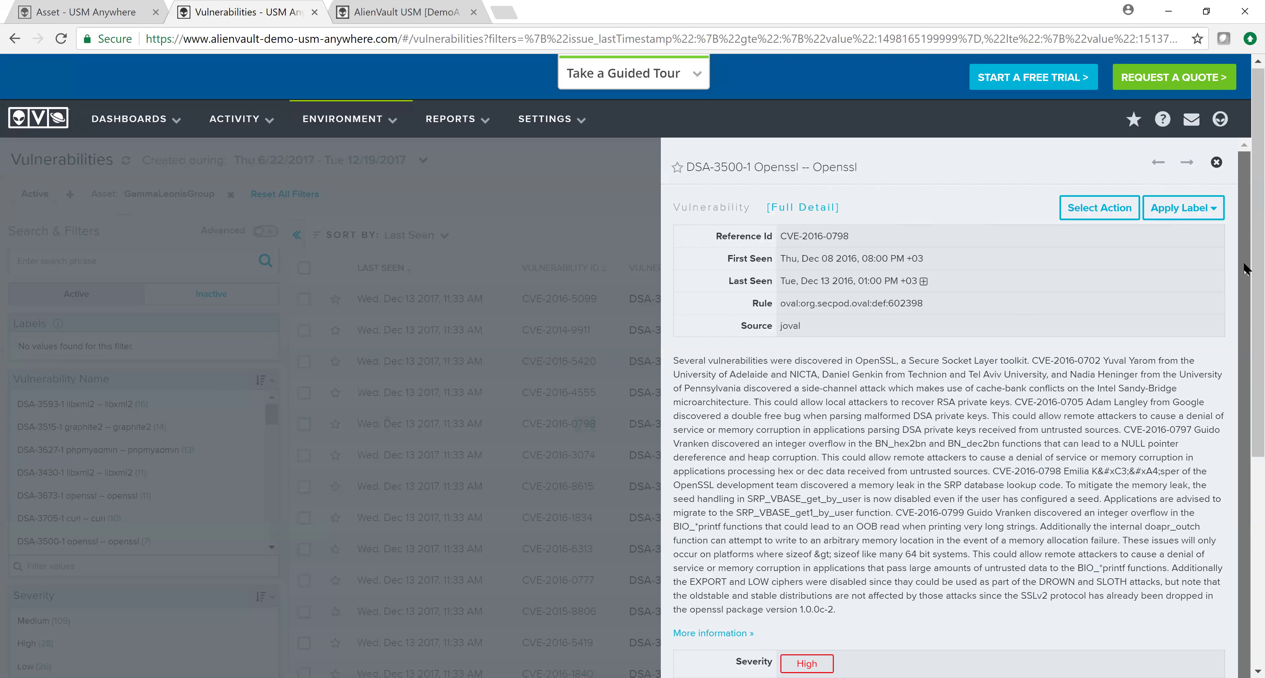
pyautogui.scroll(-5, 1245, 269)
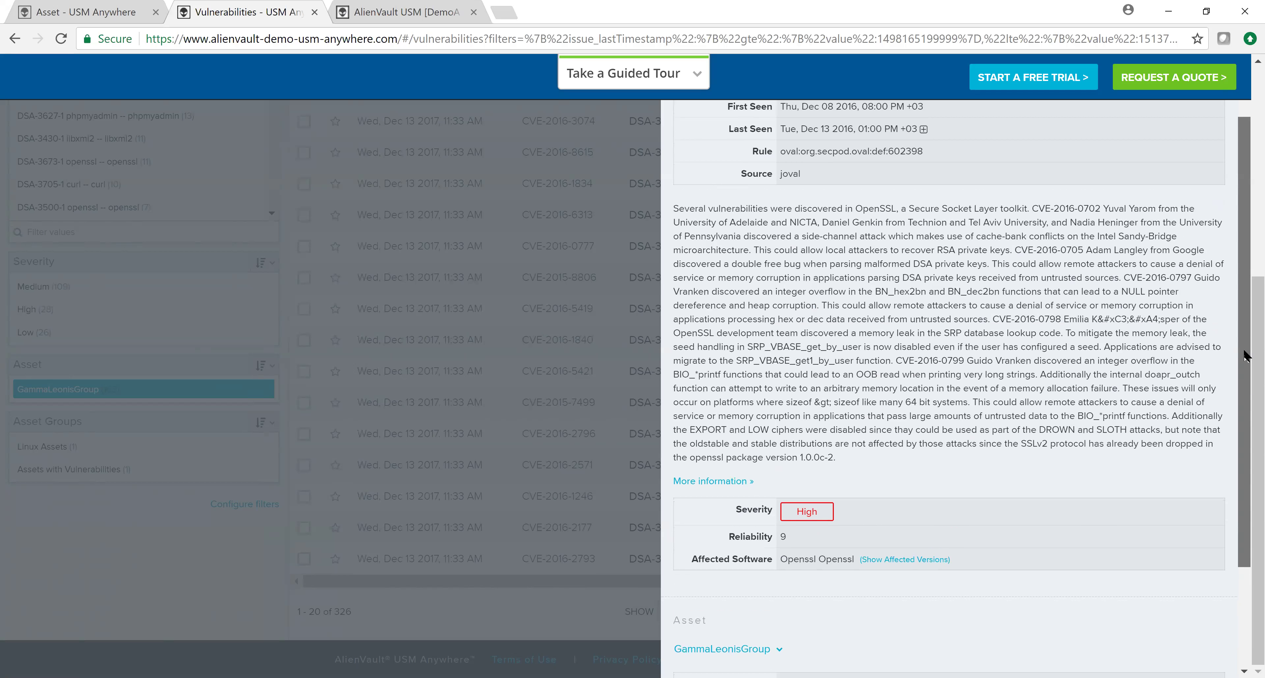
pyautogui.scroll(-1, 1244, 374)
pyautogui.scroll(-2, 1243, 419)
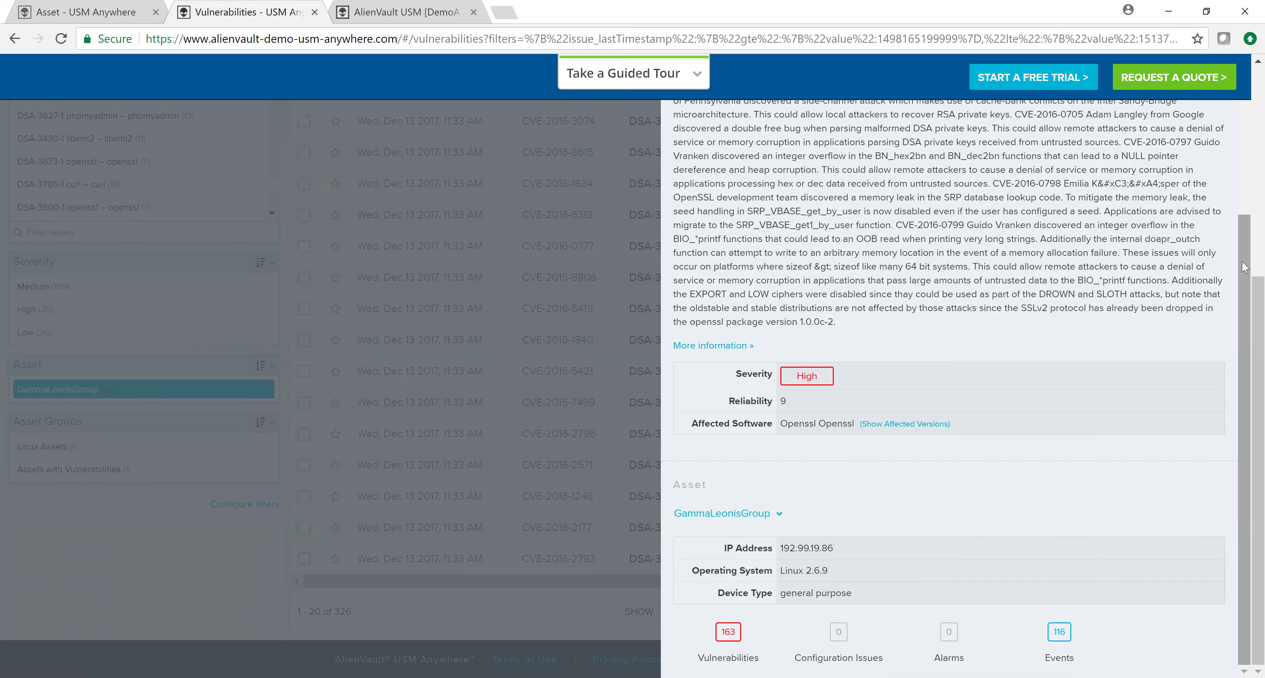
# Preview the authenticated scan response option, then dismiss it without scanning.
pyautogui.scroll(1, 1244, 168)
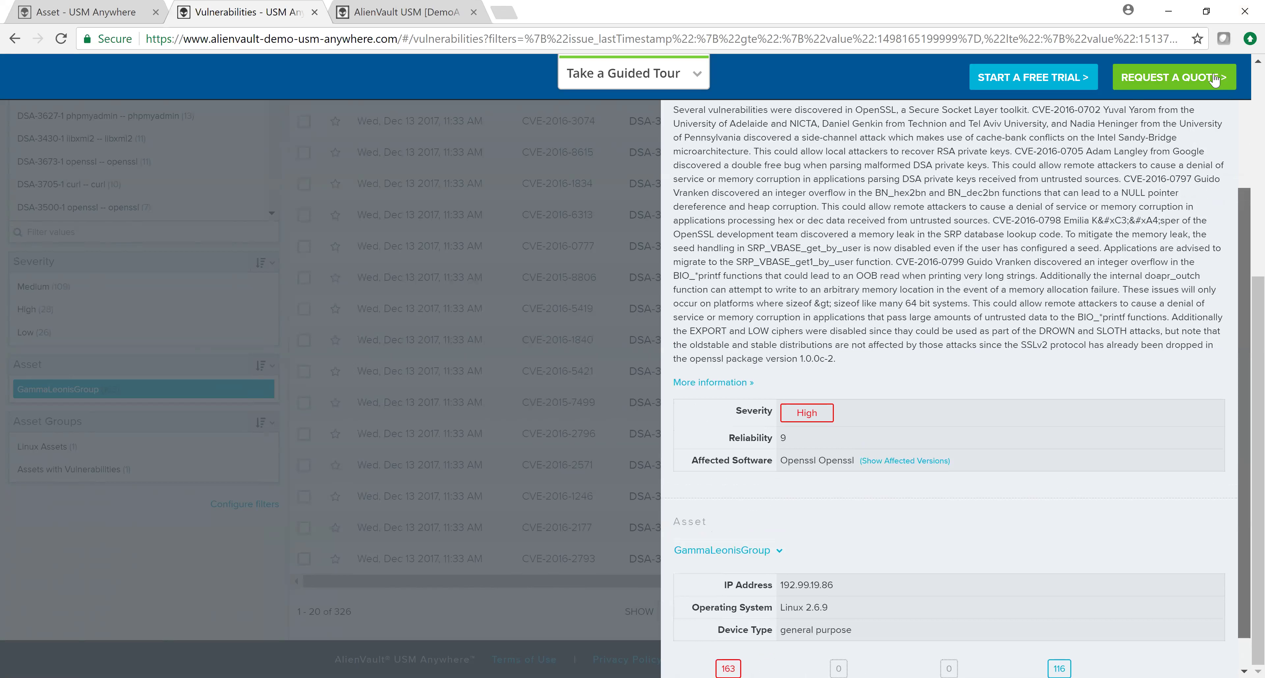
pyautogui.scroll(2, 1021, 167)
pyautogui.scroll(1, 1021, 167)
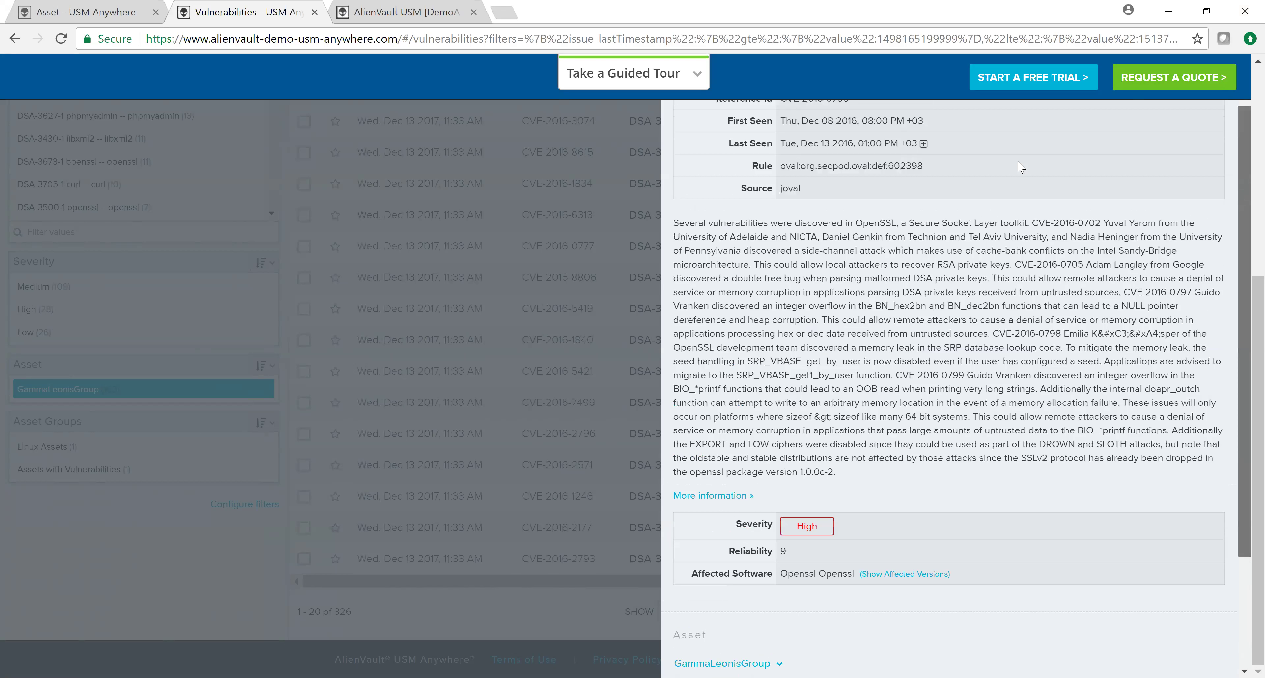
pyautogui.scroll(1, 1021, 167)
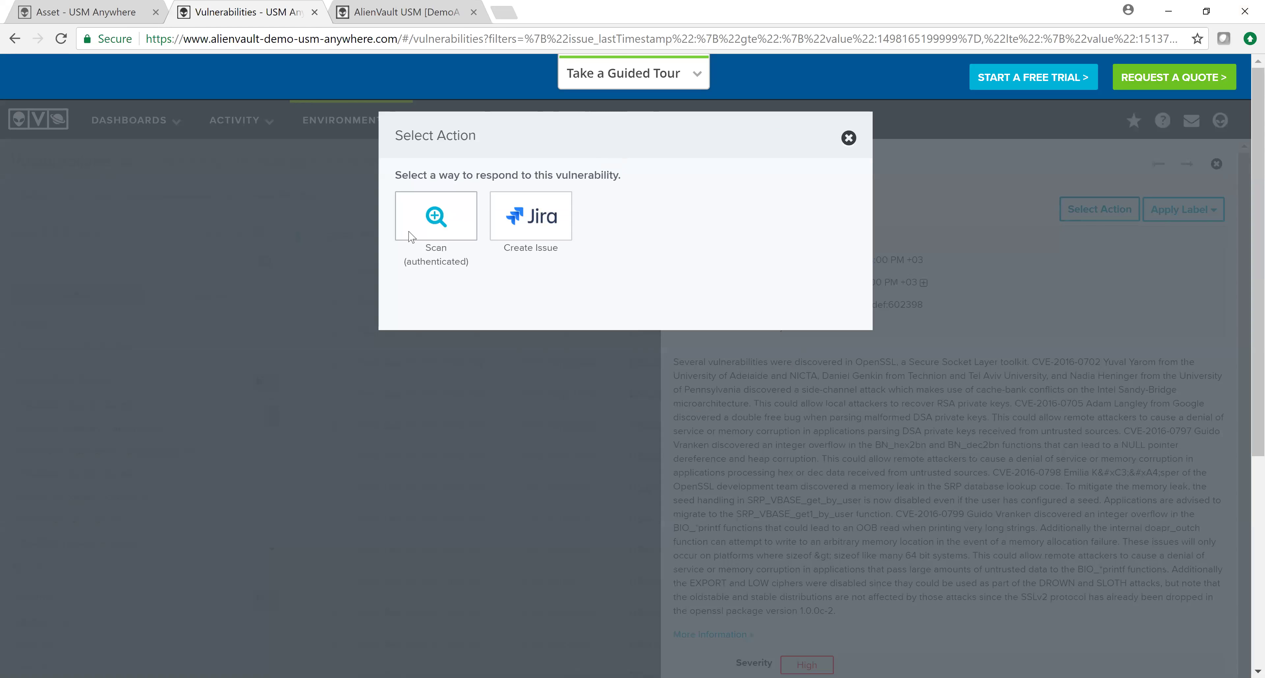
pyautogui.click(410, 236)
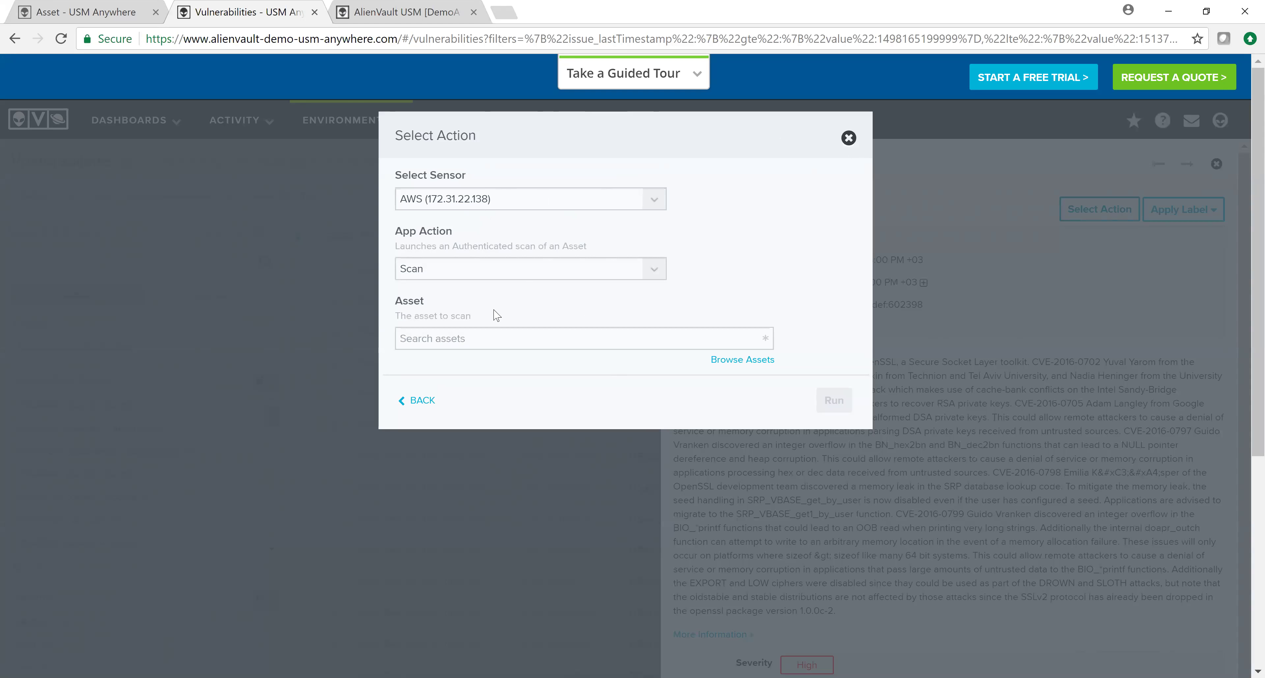
pyautogui.press('Escape')
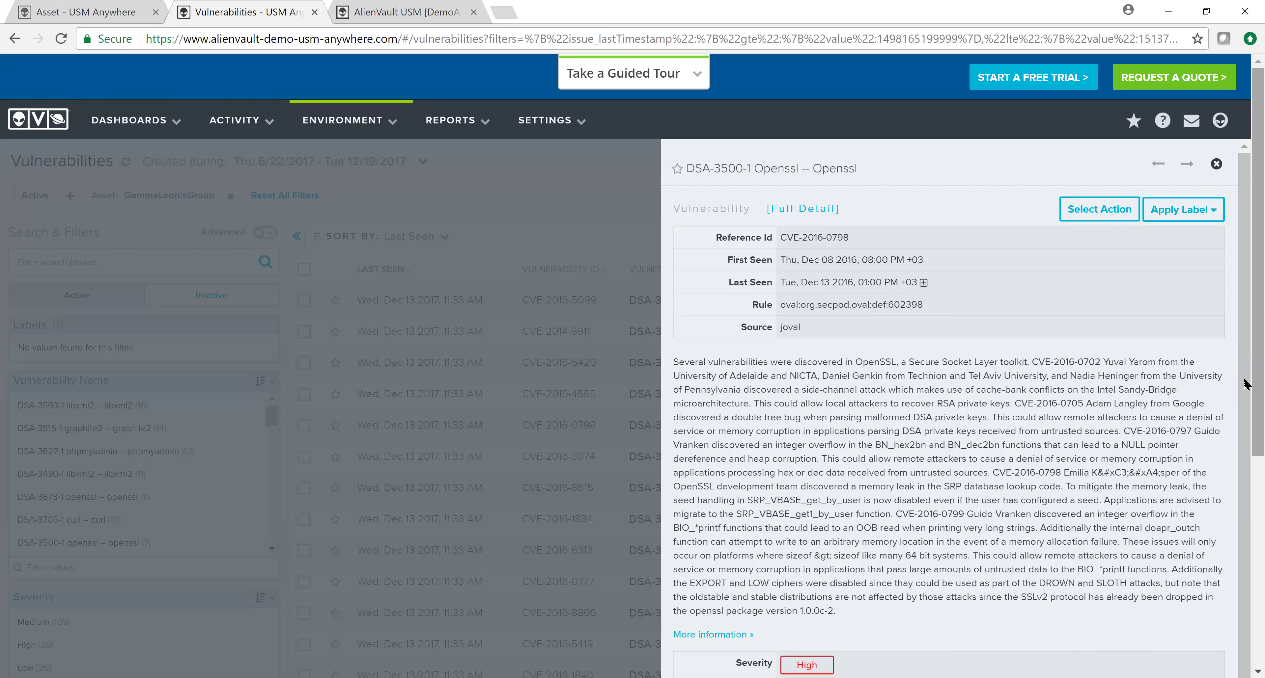
# On the Alarms page, filter by Strategy to show the 806 Brute Force Authentication alarms.
pyautogui.moveTo(239, 132)
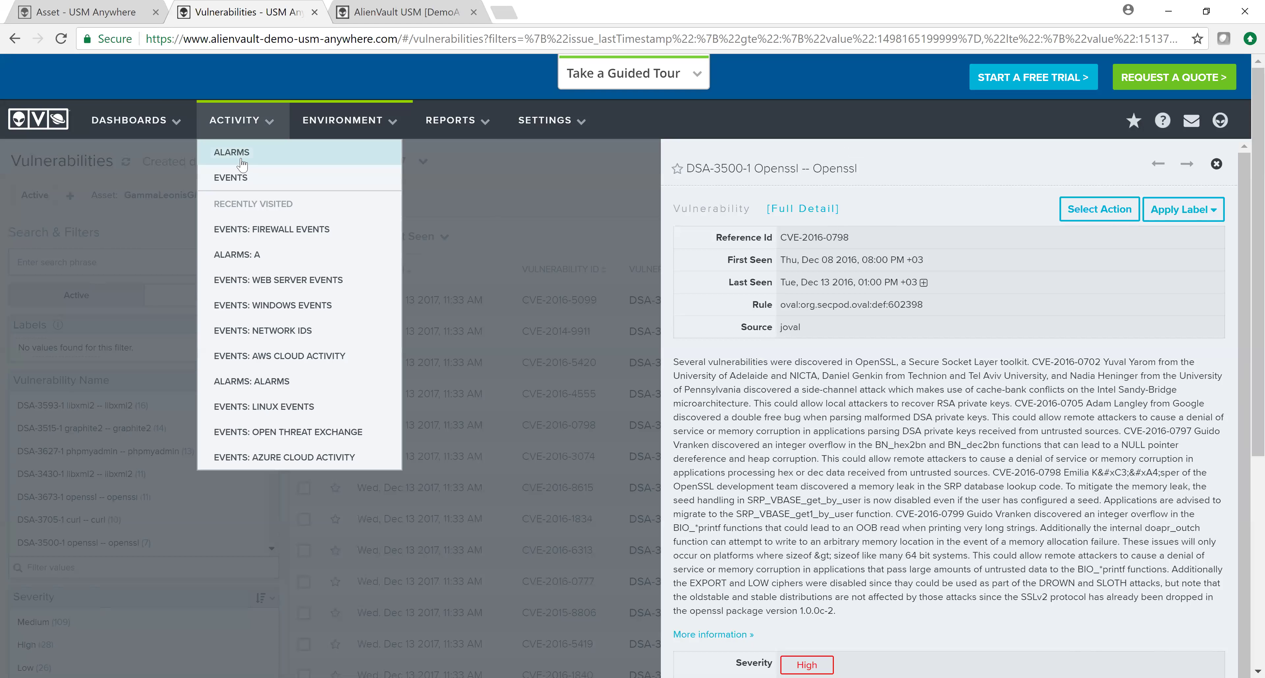
pyautogui.click(240, 157)
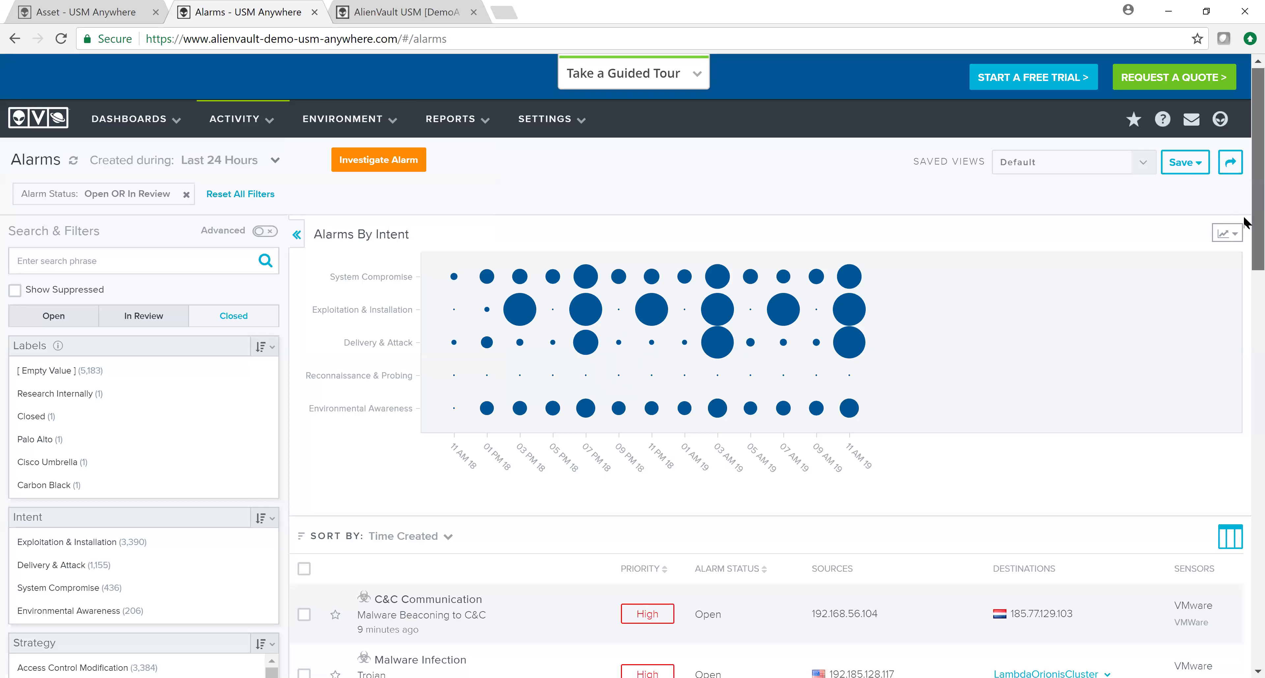
pyautogui.scroll(-2, 1245, 245)
pyautogui.scroll(-4, 1245, 275)
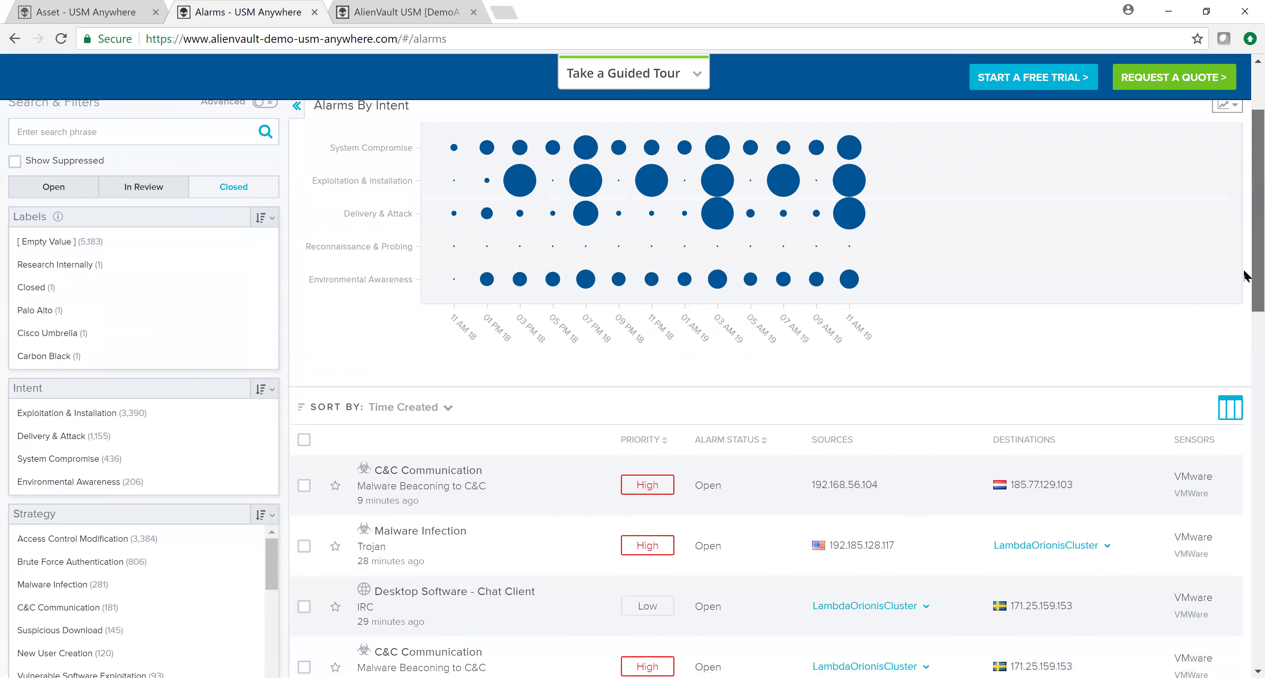
pyautogui.scroll(-2, 1245, 284)
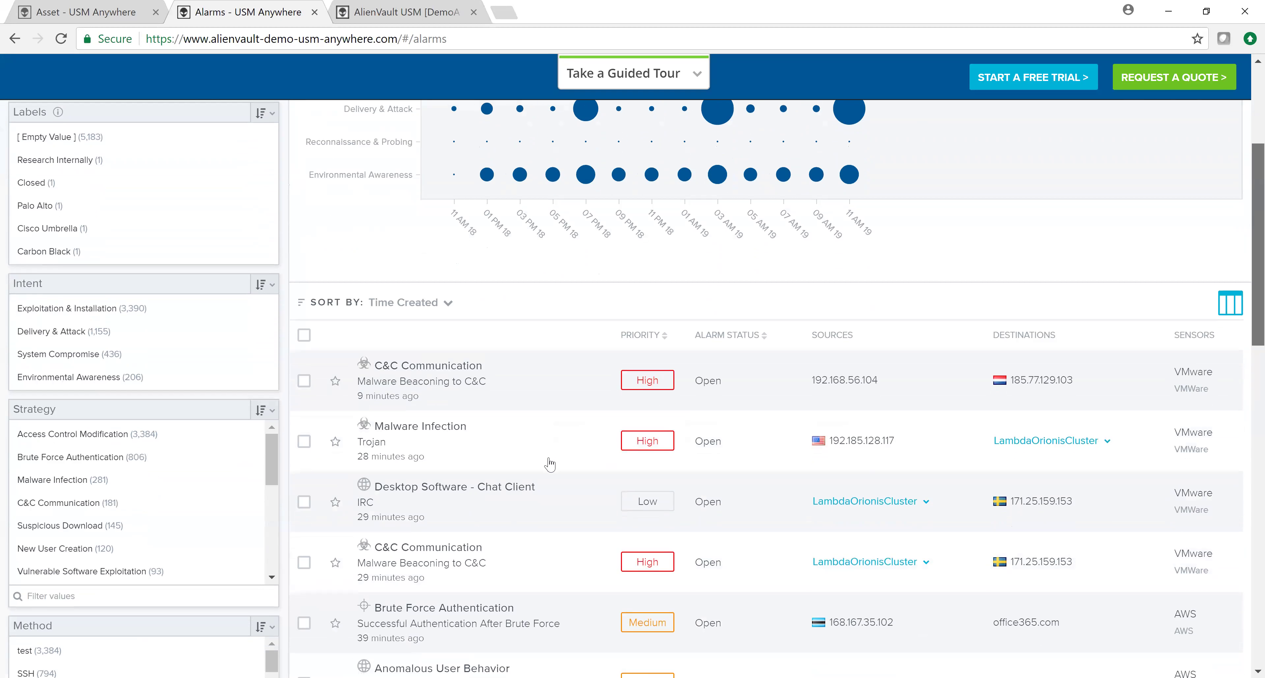
pyautogui.scroll(-2, 361, 446)
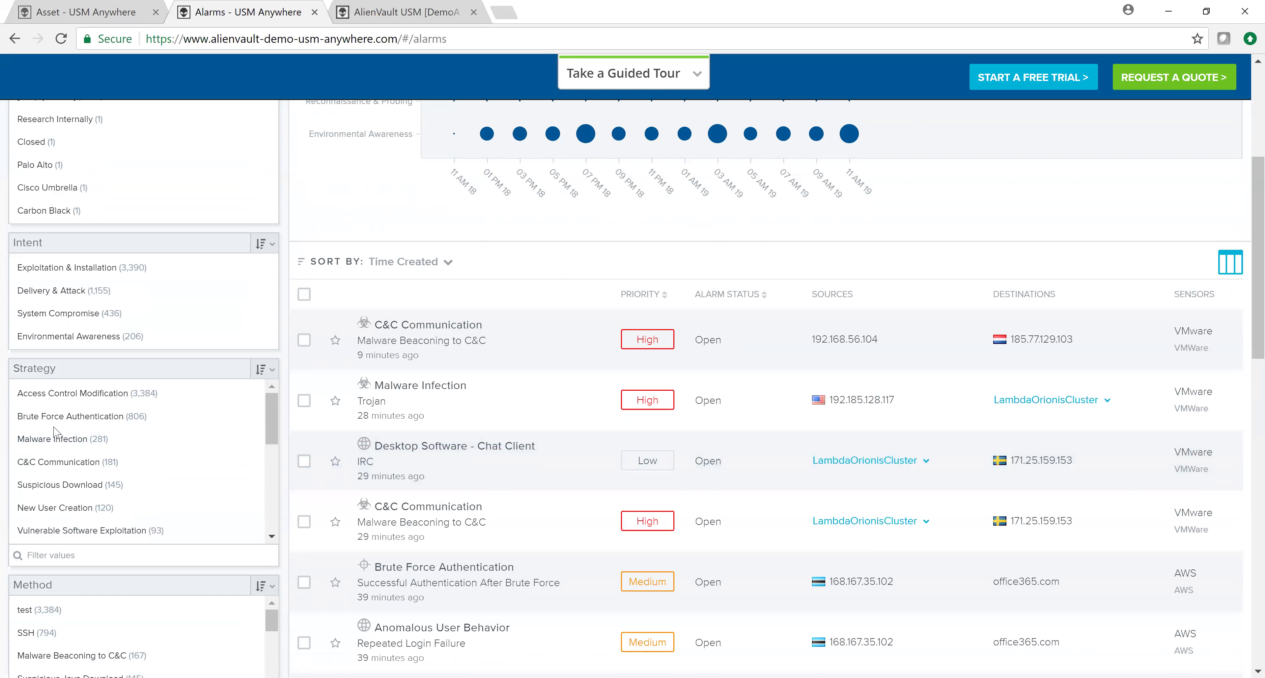
pyautogui.click(46, 417)
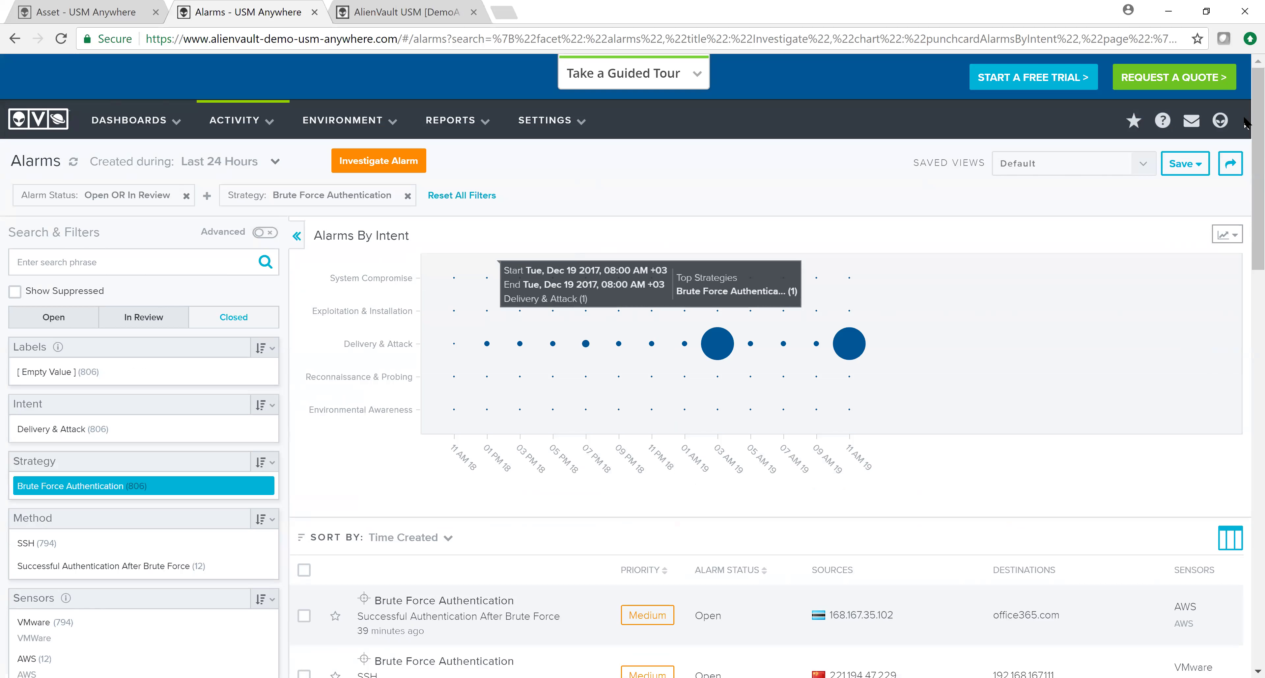
pyautogui.scroll(-2, 614, 211)
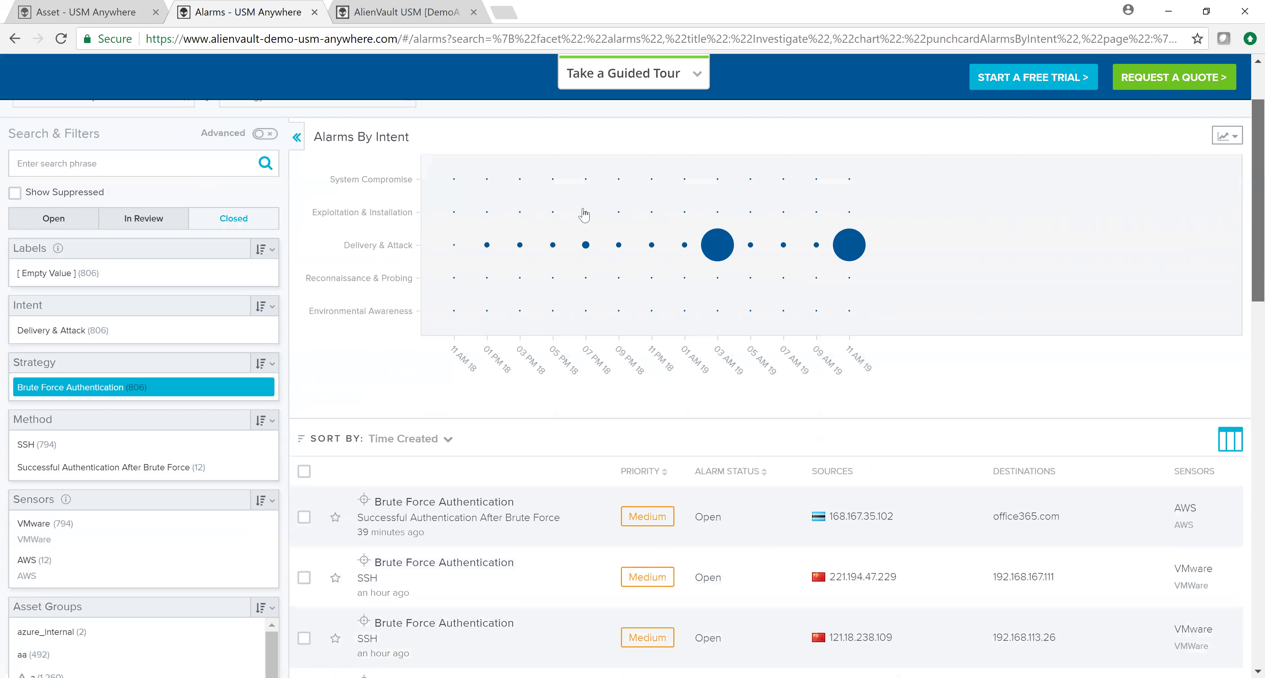
pyautogui.scroll(-2, 584, 215)
pyautogui.scroll(-4, 462, 234)
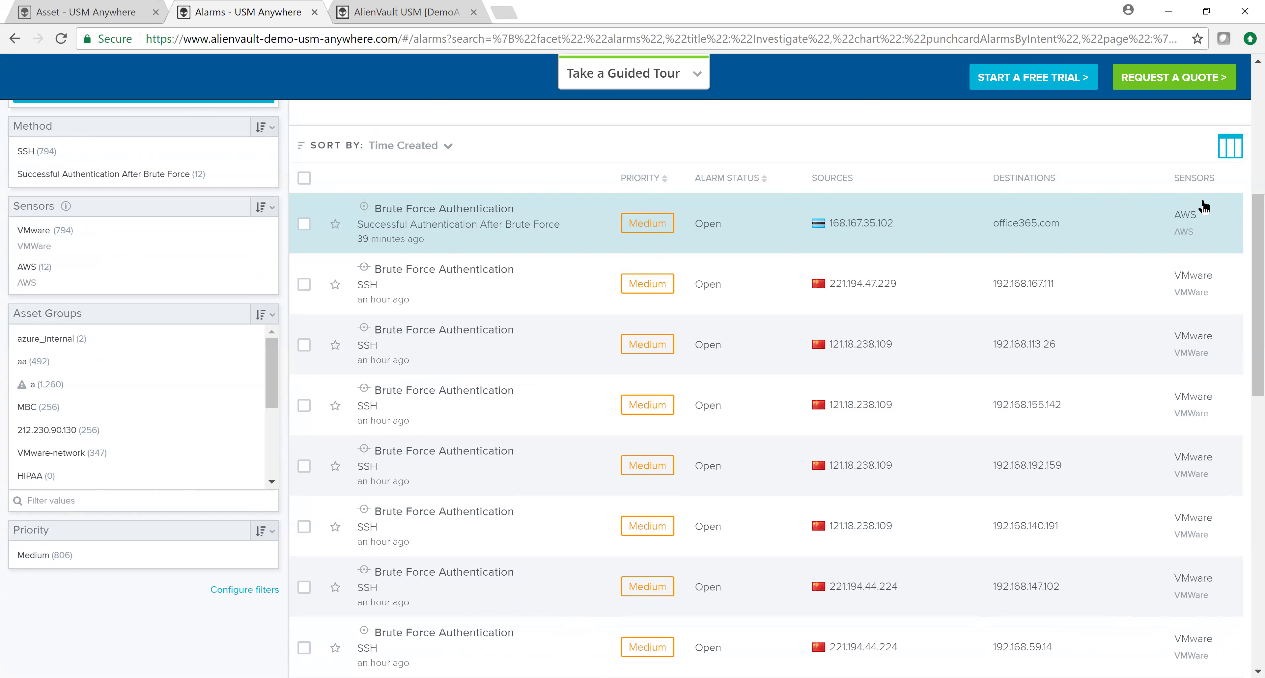
# Open the 168.167.35.102 to office365.com alarm's details and scroll to its Associated Events.
pyautogui.click(1112, 249)
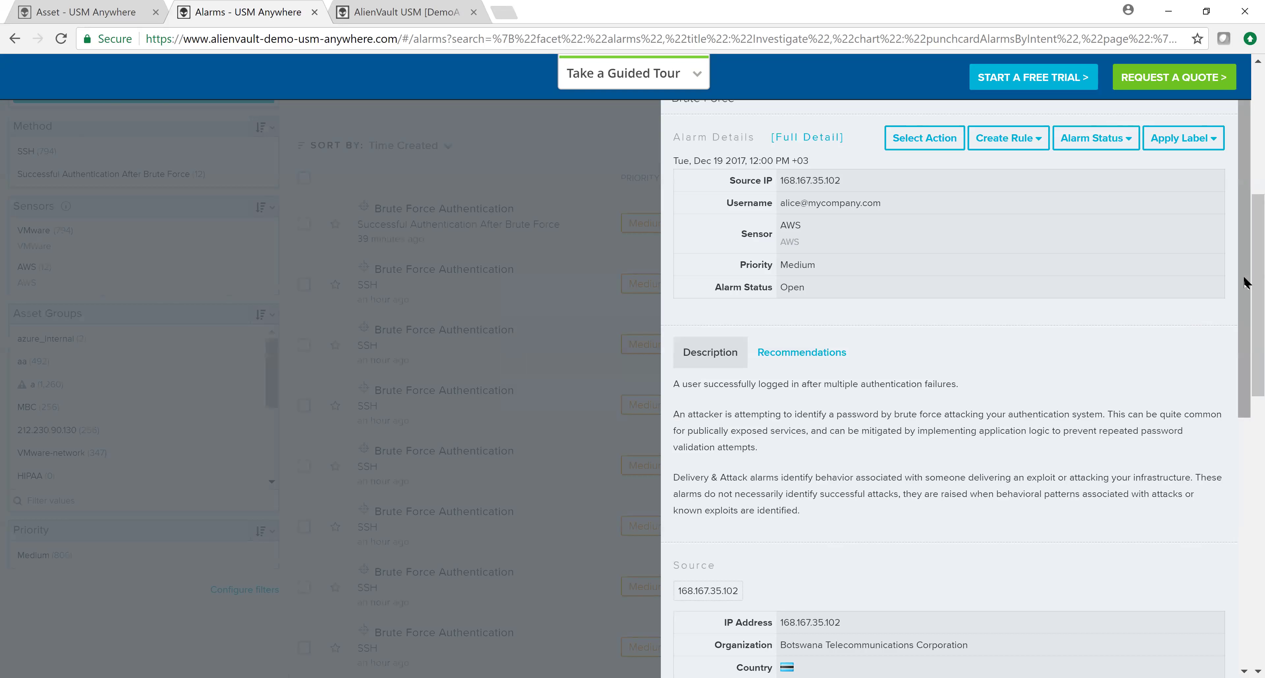
pyautogui.scroll(-6, 815, 542)
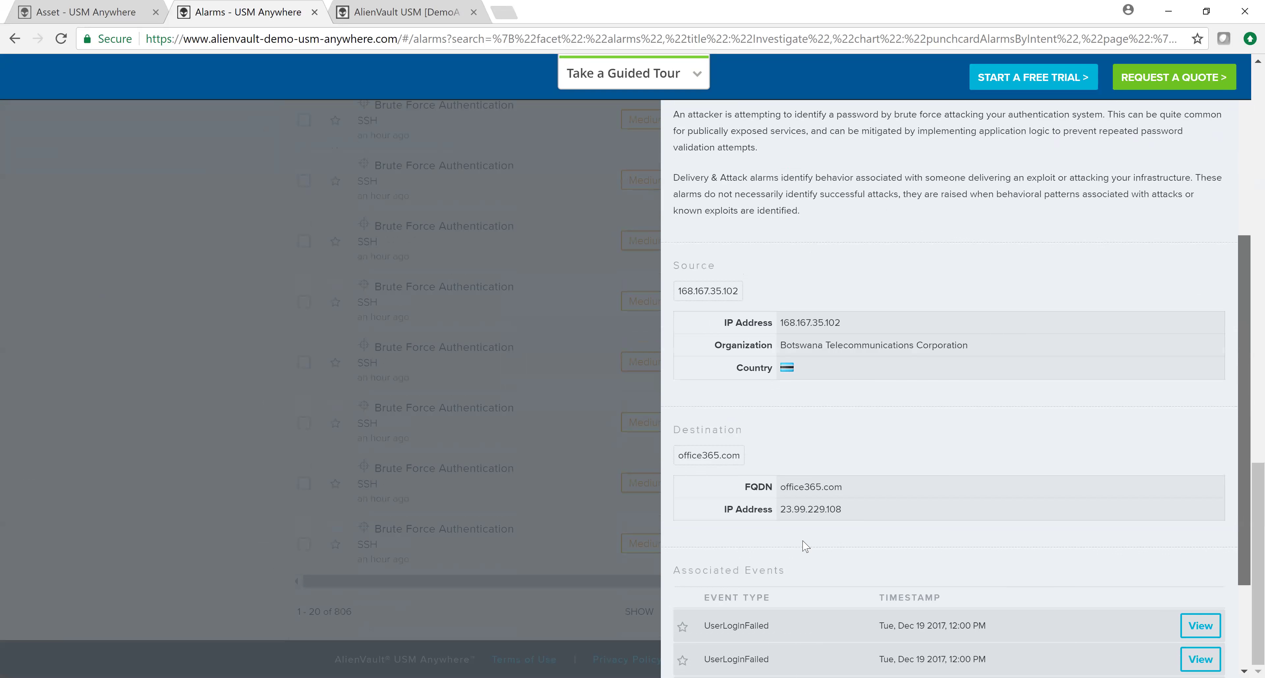
pyautogui.scroll(-3, 805, 546)
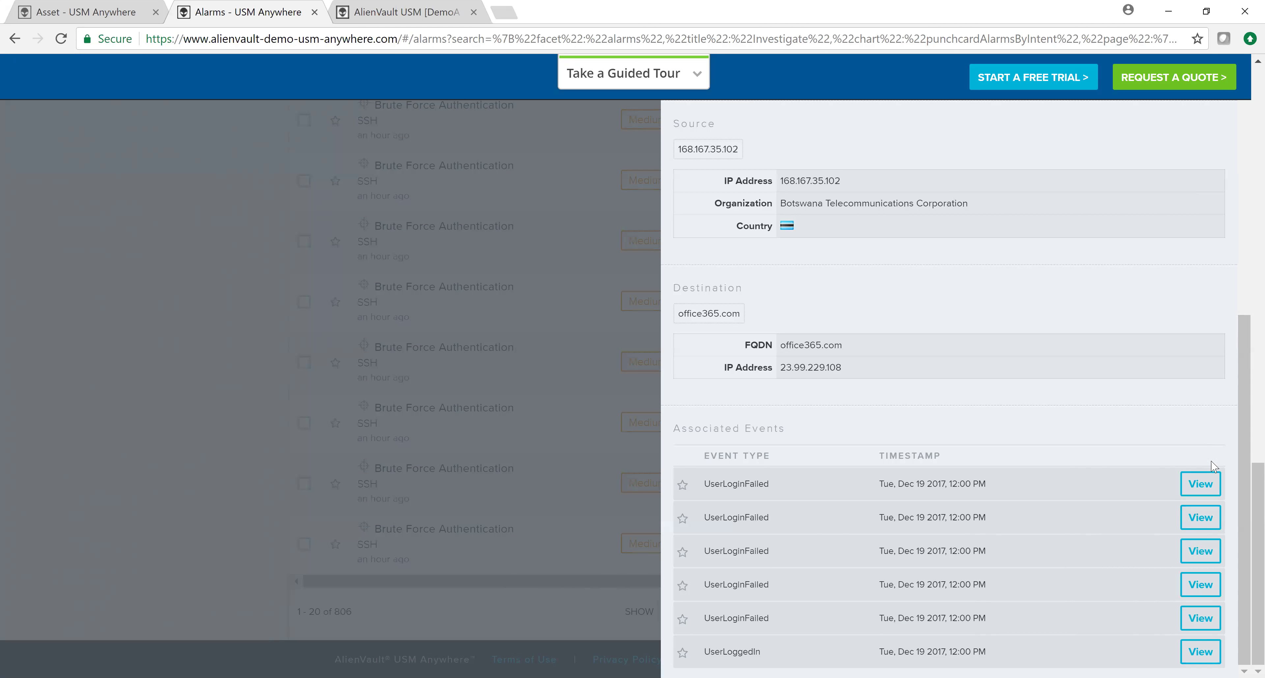
# View the first failed-login event's JSON log and highlight the user's account ID.
pyautogui.click(1199, 486)
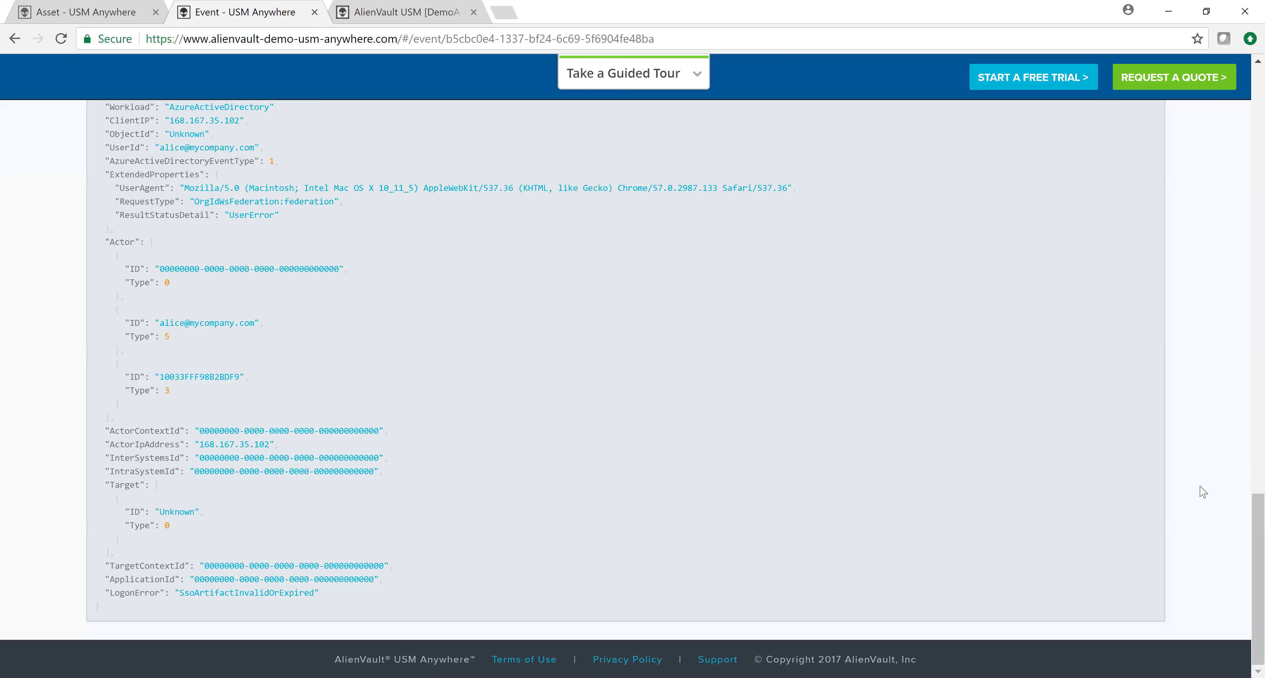
pyautogui.moveTo(1246, 593); pyautogui.dragTo(1246, 560)
pyautogui.scroll(2, 1244, 557)
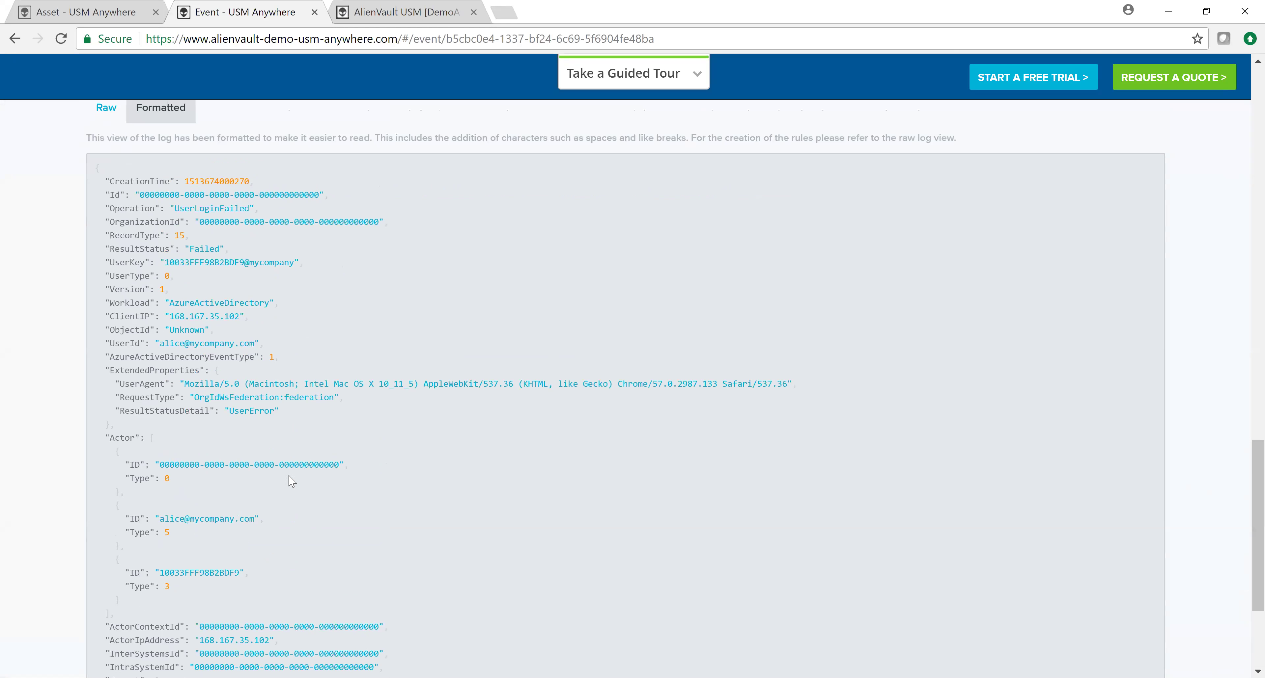
pyautogui.moveTo(158, 343); pyautogui.dragTo(249, 343)
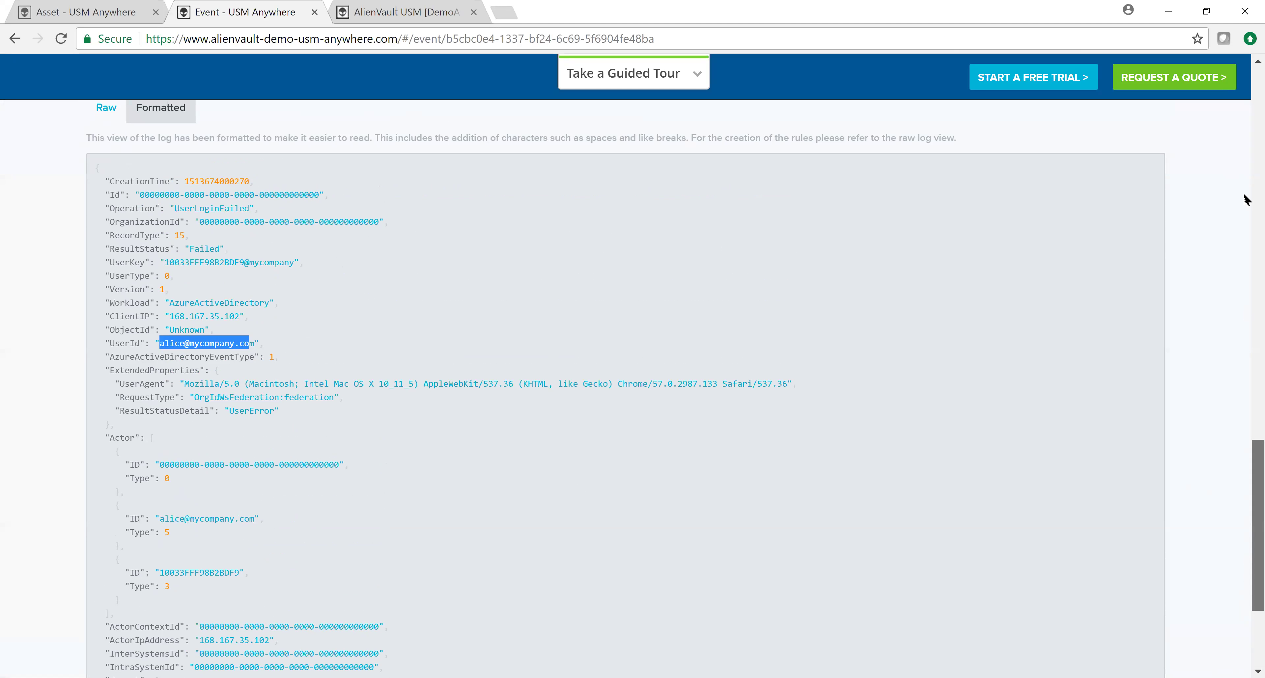
# Go back to the full Alarms page via Activity > Alarms.
pyautogui.scroll(15, 672, 192)
pyautogui.click(245, 132)
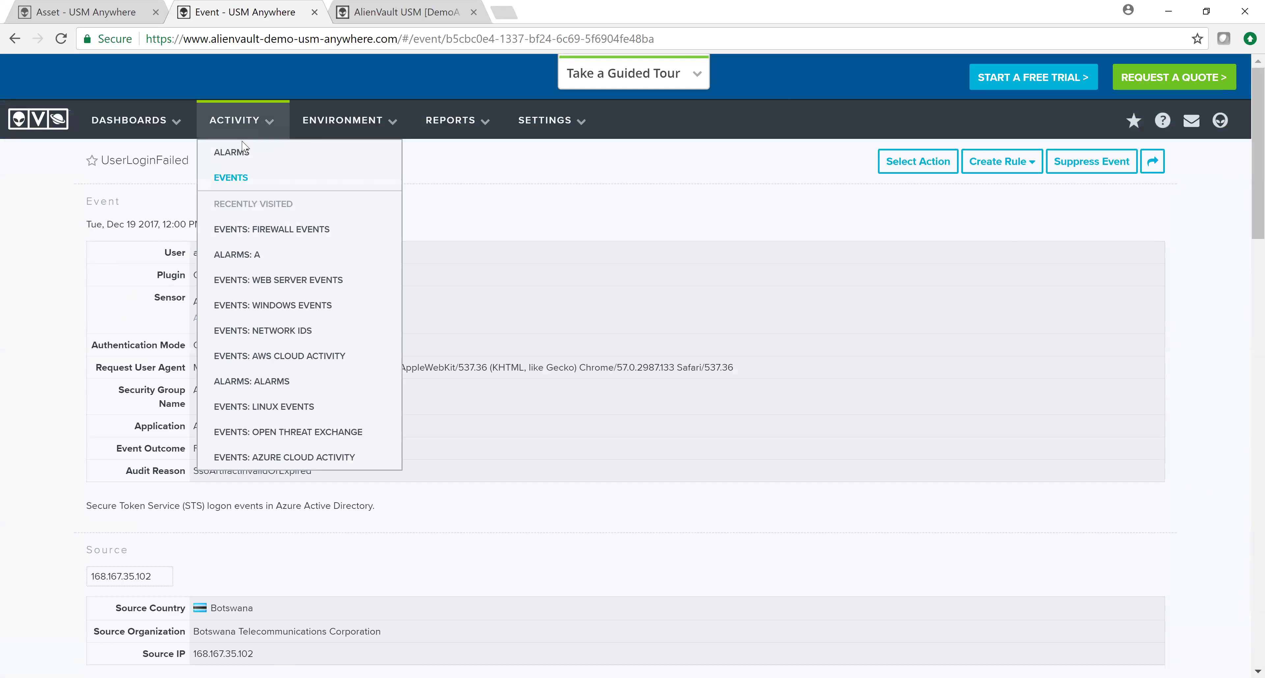
pyautogui.moveTo(242, 152); pyautogui.dragTo(241, 148)
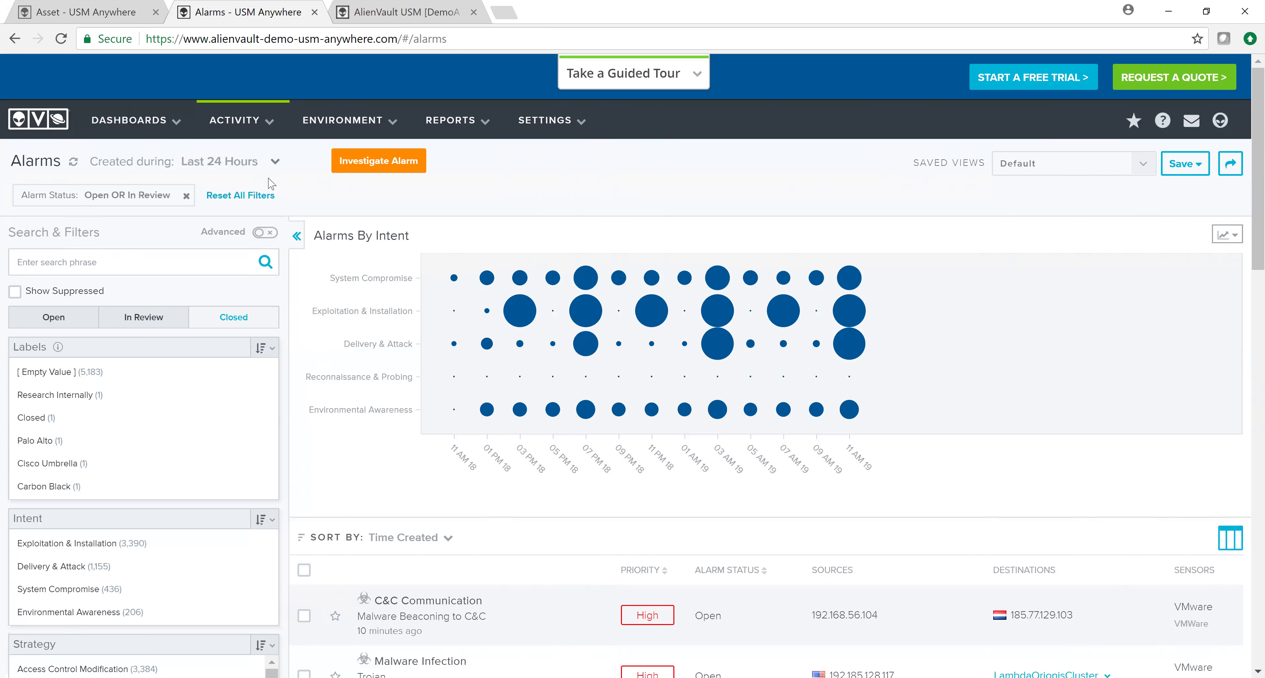
# Check the Created during time ranges, then switch to the Environment > Assets list.
pyautogui.click(258, 175)
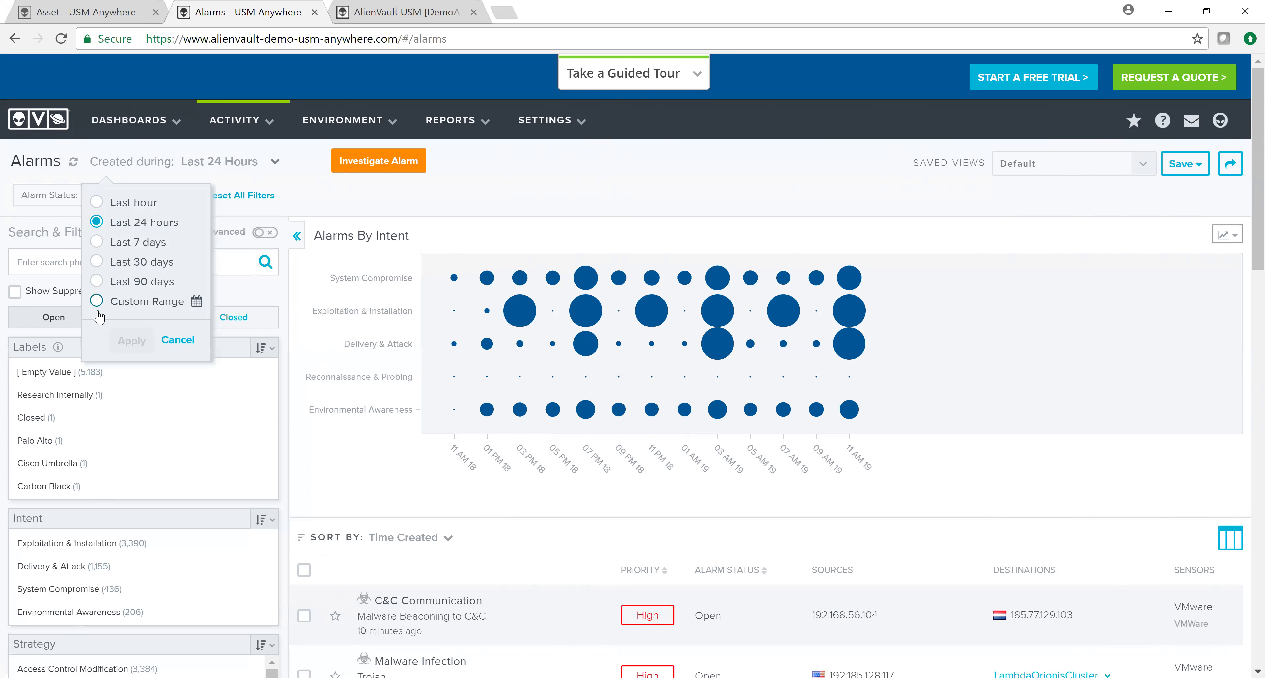
pyautogui.moveTo(486, 310)
pyautogui.moveTo(342, 120)
pyautogui.click(334, 147)
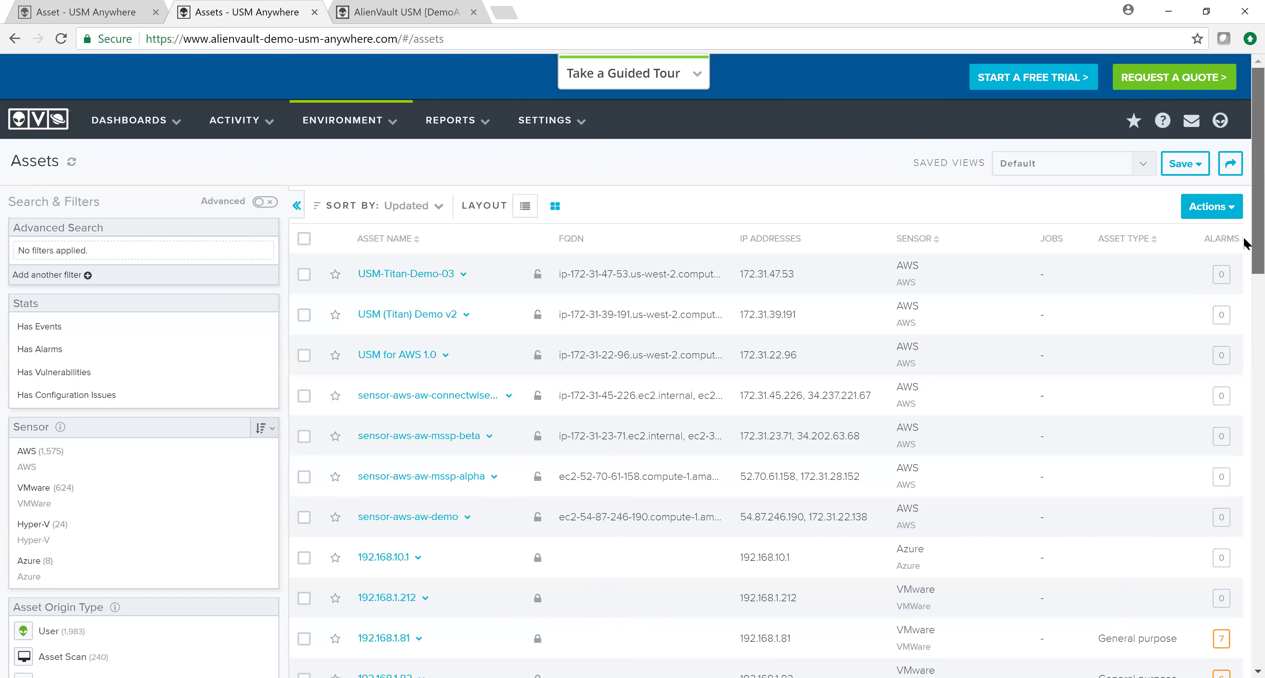
pyautogui.scroll(-1, 1247, 192)
pyautogui.scroll(1, 1216, 196)
pyautogui.click(1207, 206)
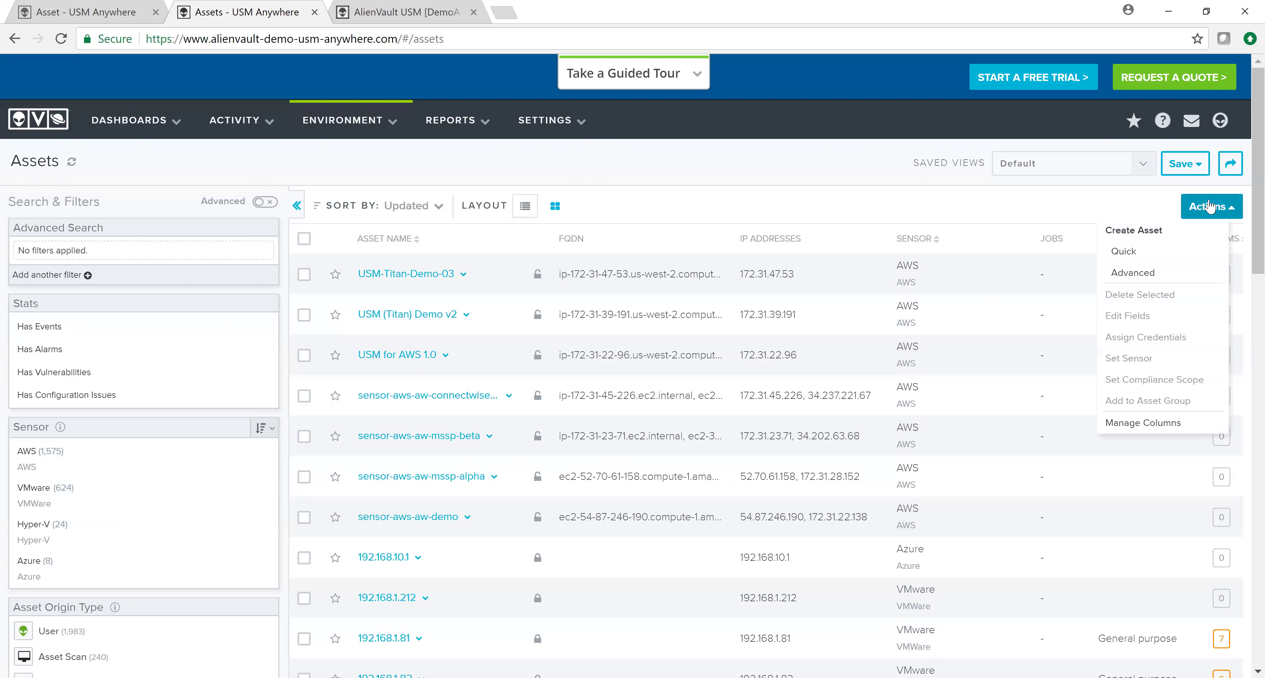
pyautogui.click(1169, 278)
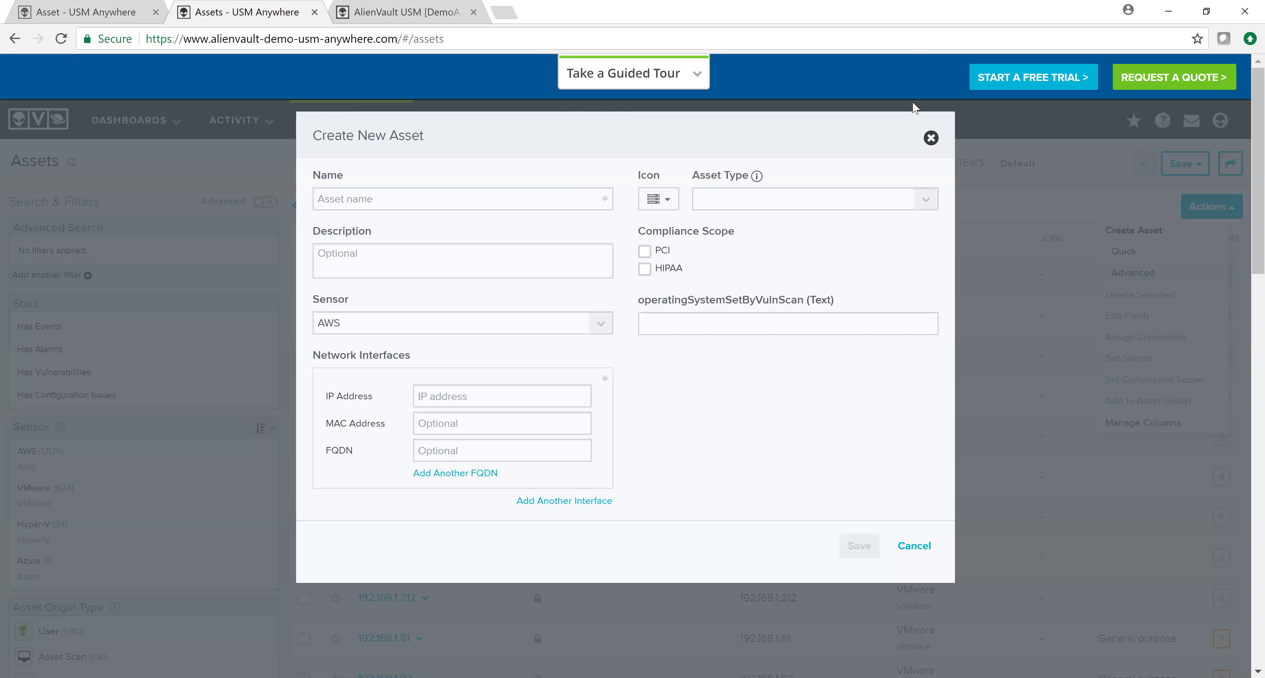
pyautogui.click(931, 139)
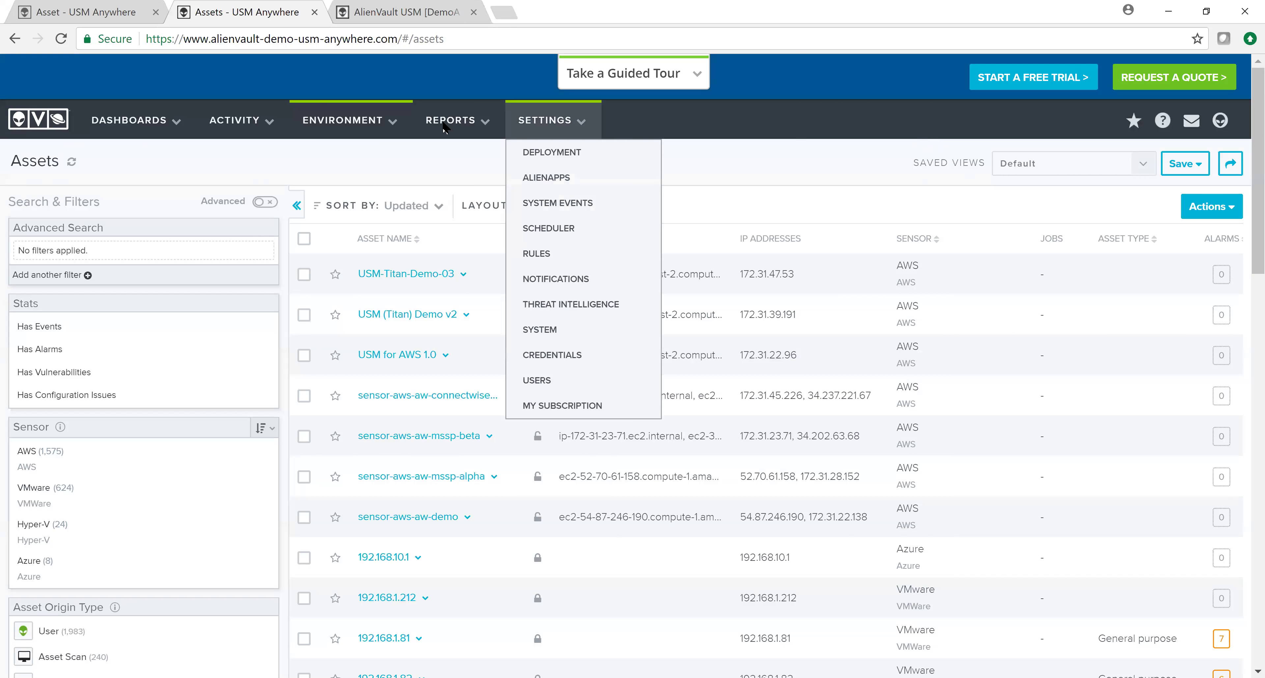
pyautogui.moveTo(273, 134)
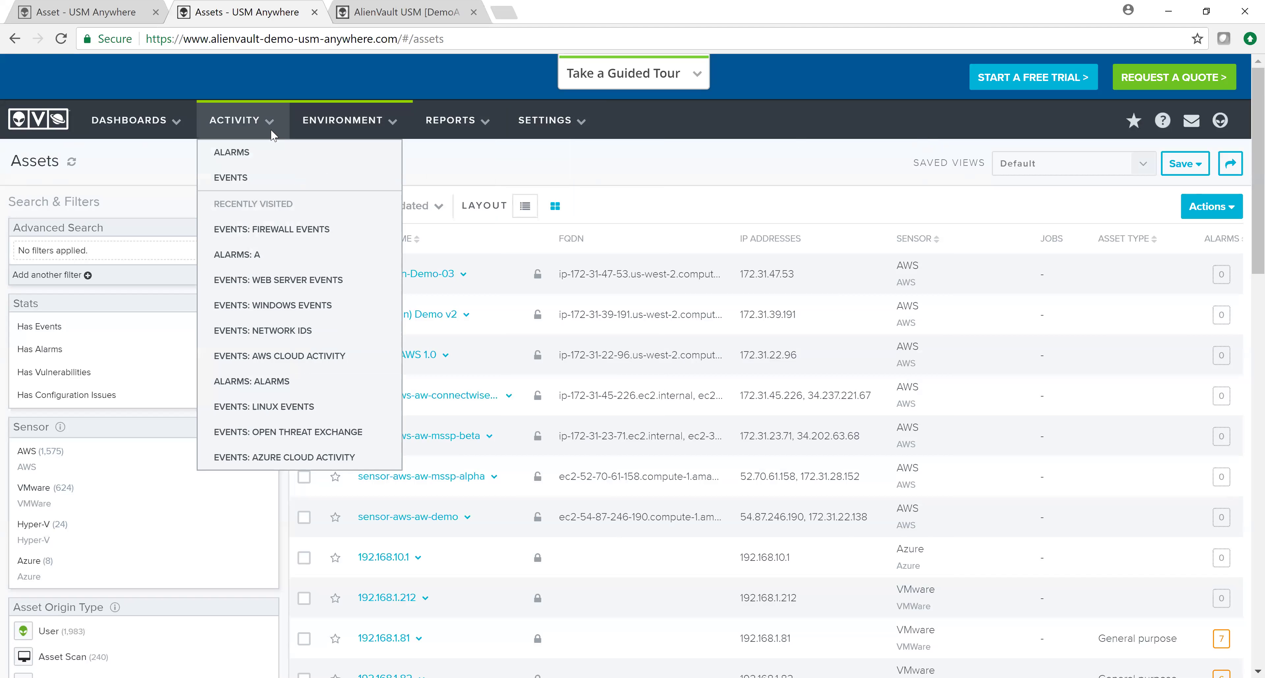
# Open Activity > Alarms, briefly visit the other AlienVault USM tab, and return to Alarms.
pyautogui.click(270, 130)
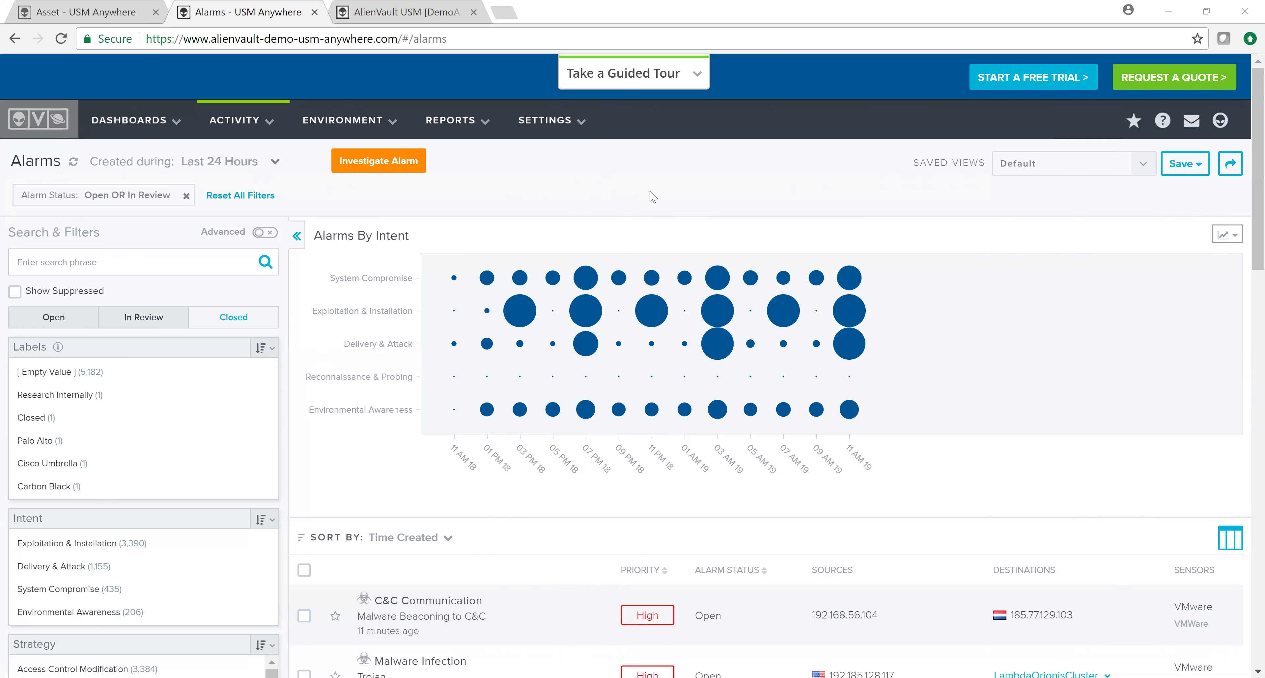
pyautogui.click(339, 13)
pyautogui.click(268, 10)
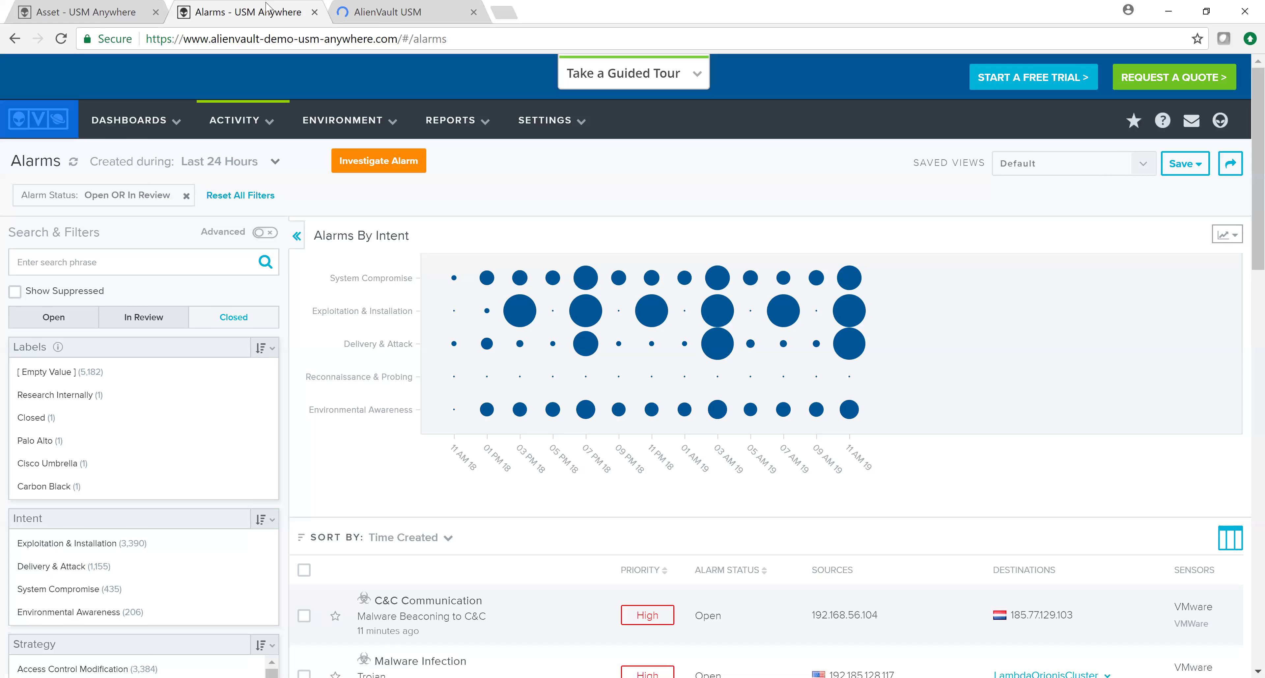